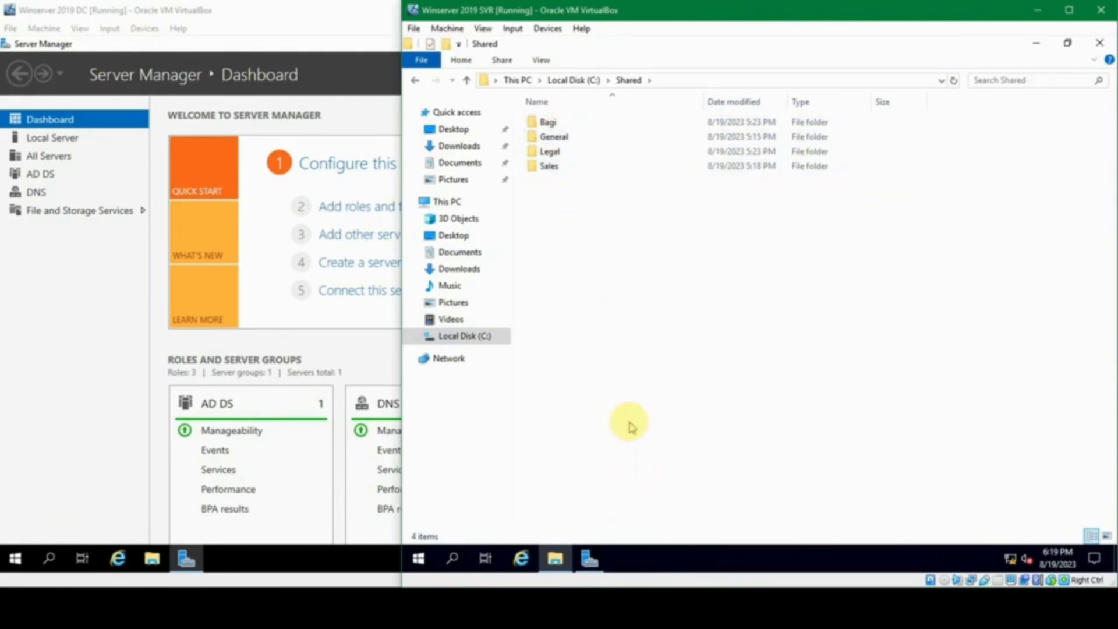
- Open Computer Management on the SVR server and display the Shares list under Shared Folders
key("super")
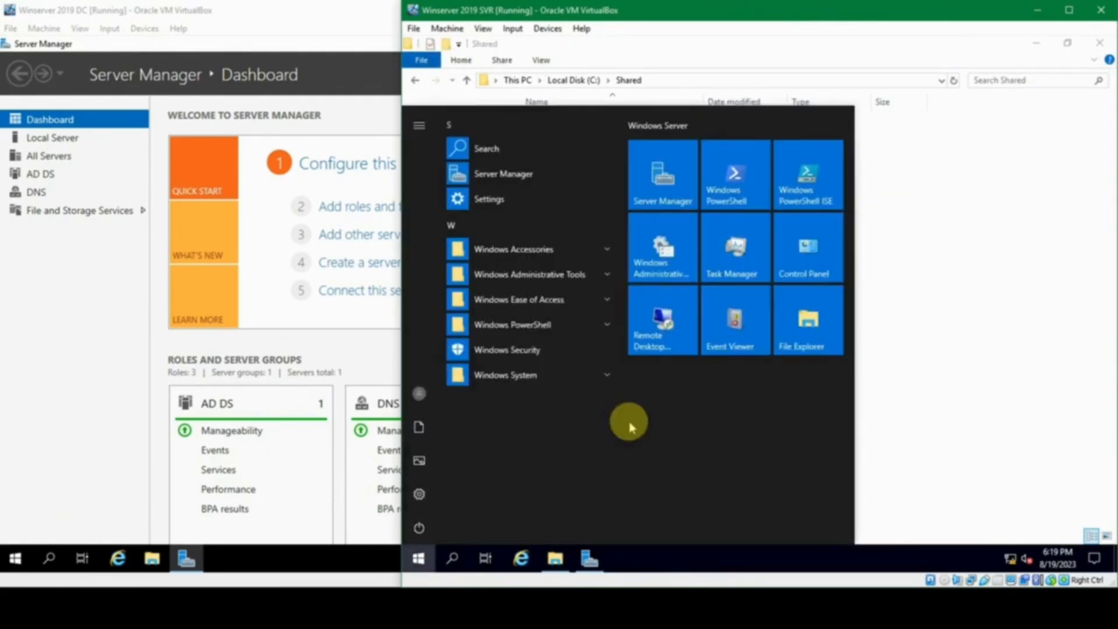
type("computer")
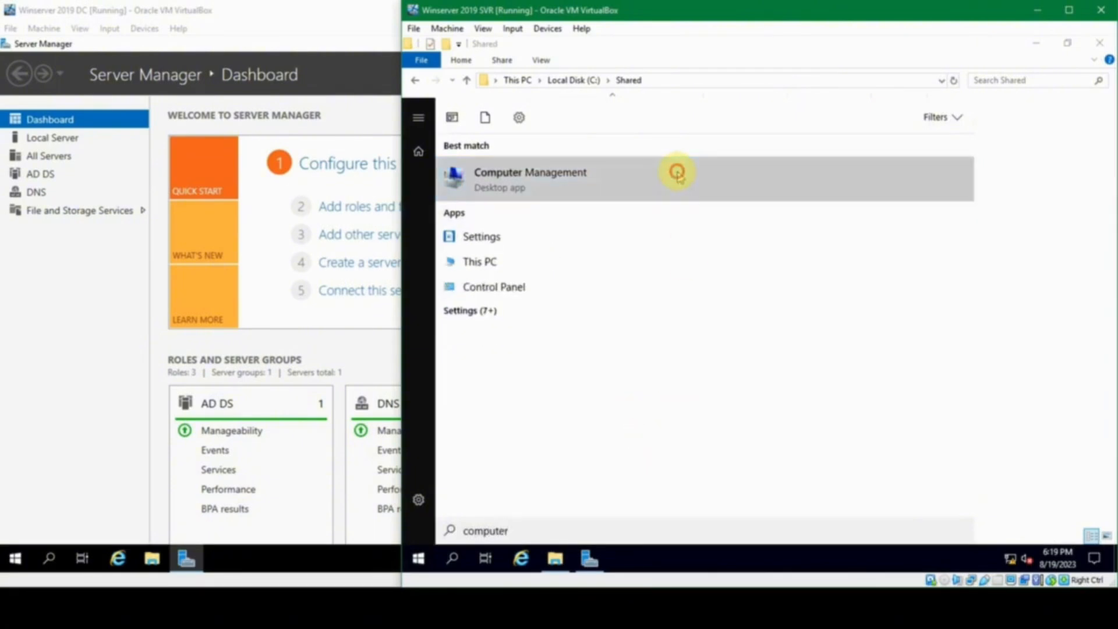
left_click(676, 173)
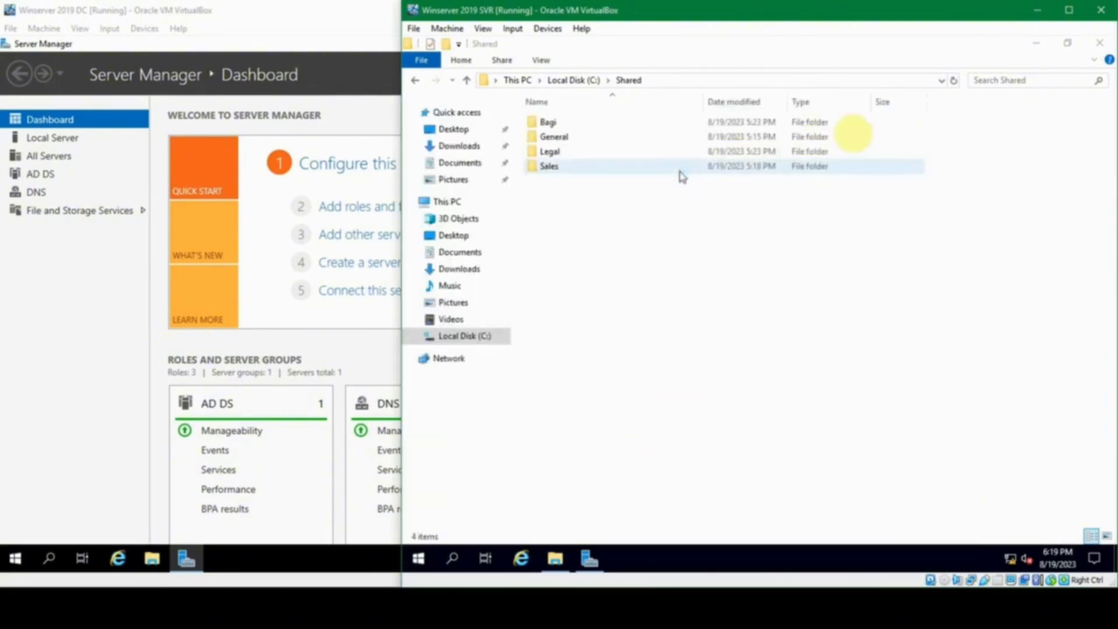
left_click(1058, 63)
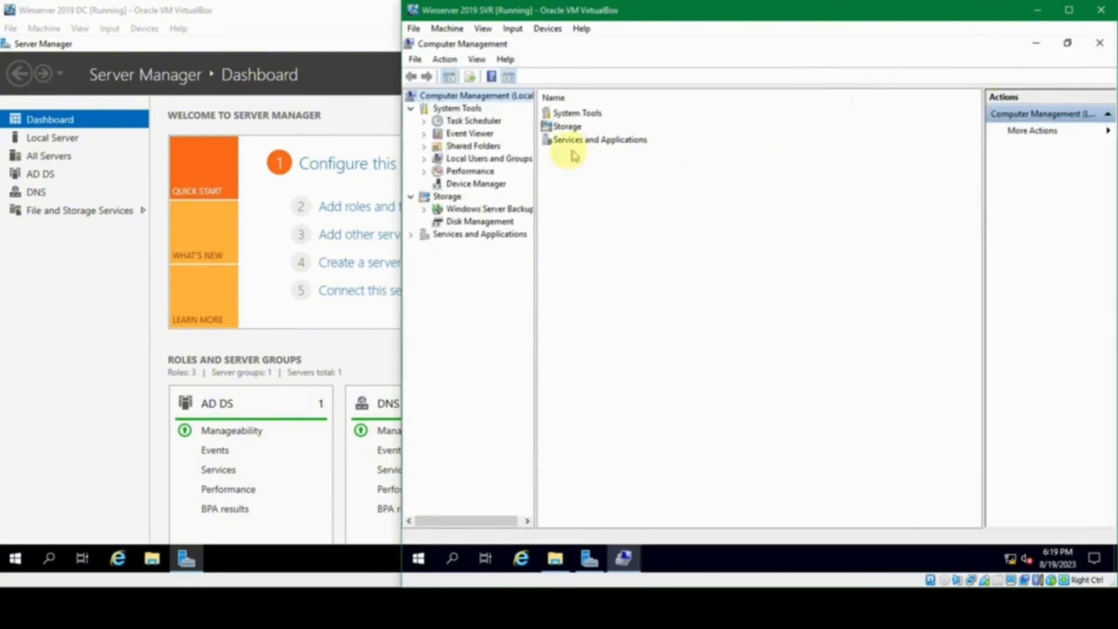
left_click(423, 146)
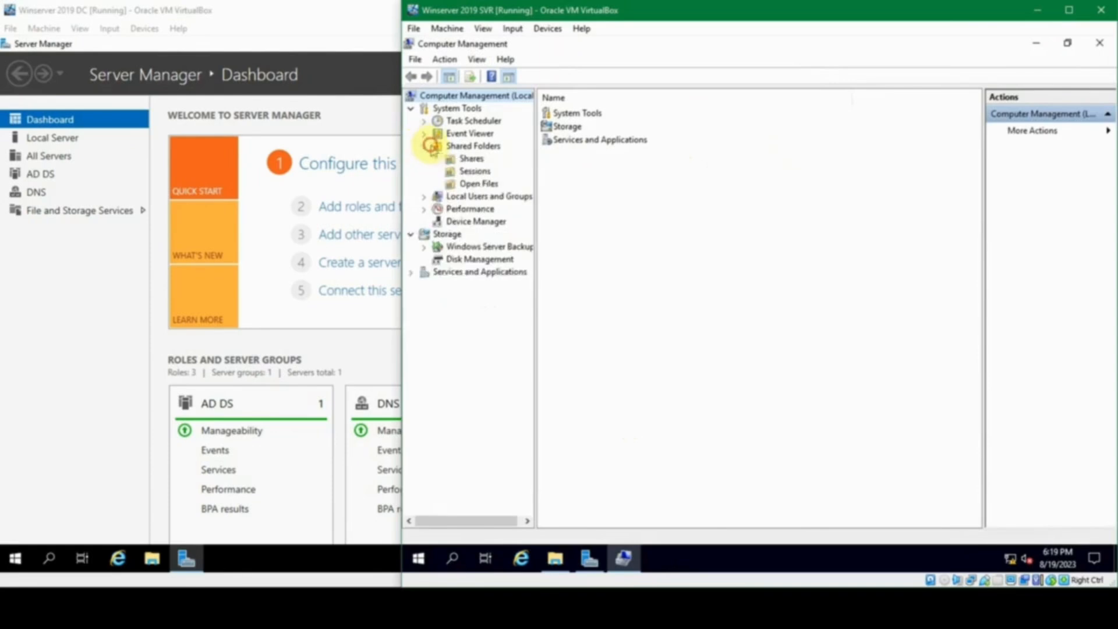
left_click(471, 158)
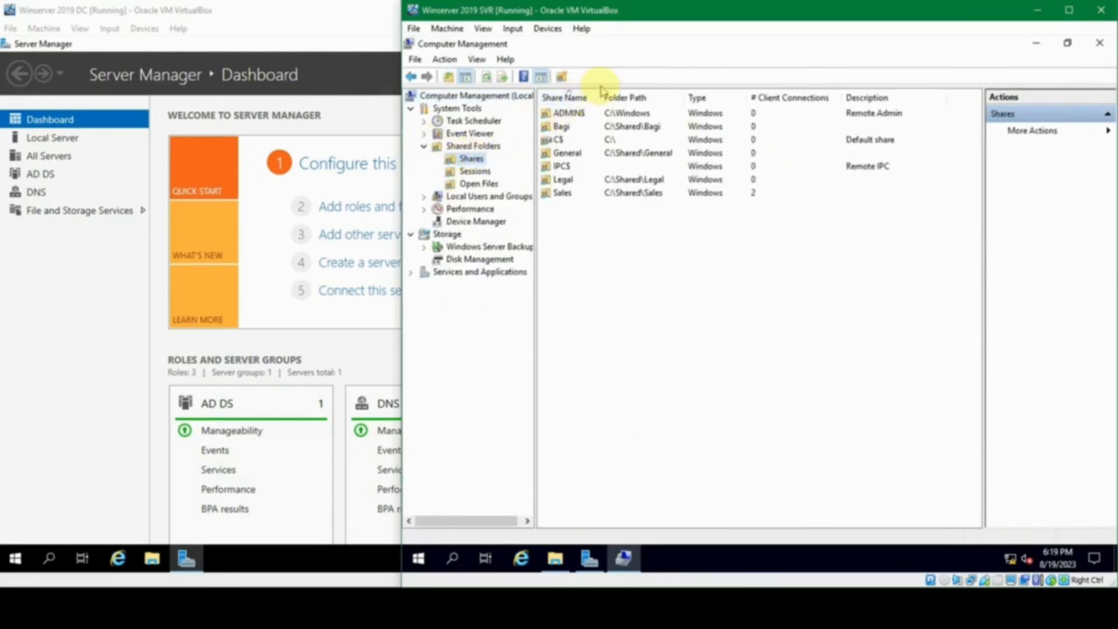
- Adjust the Shares list's column widths to check the Sales share's client connections, and open the Sessions list
left_click_drag(600, 94, 637, 95)
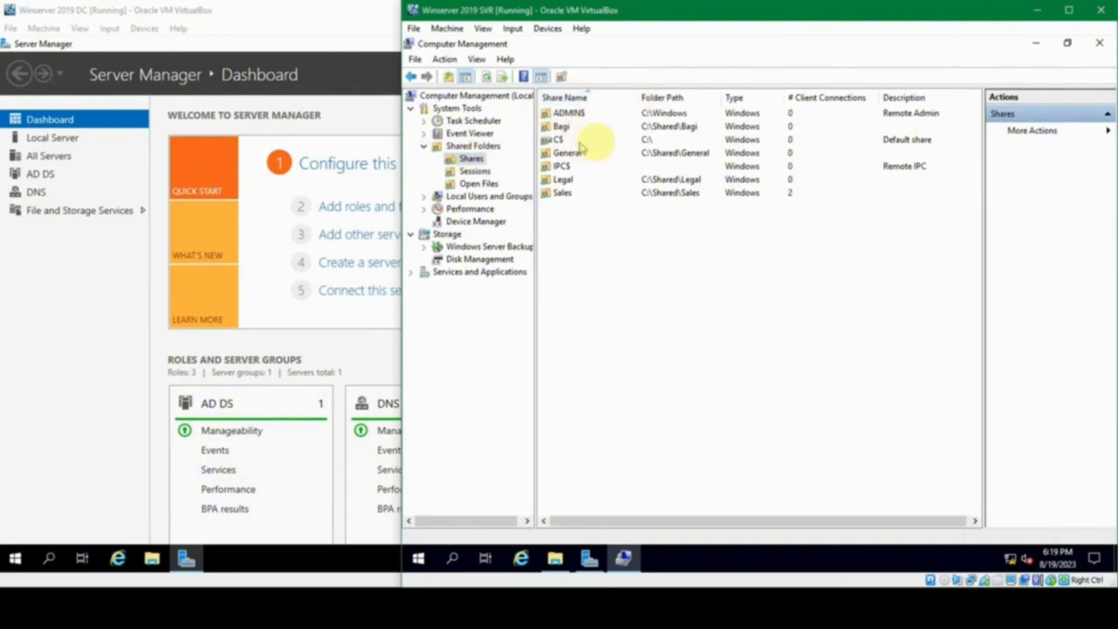
left_click_drag(720, 94, 768, 96)
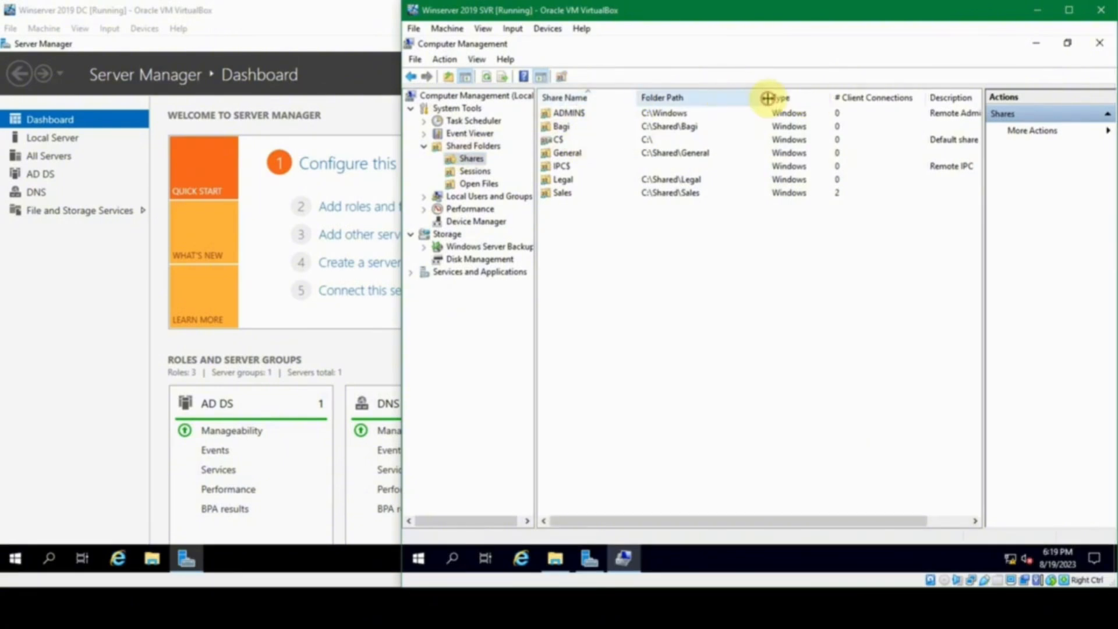
left_click(834, 193)
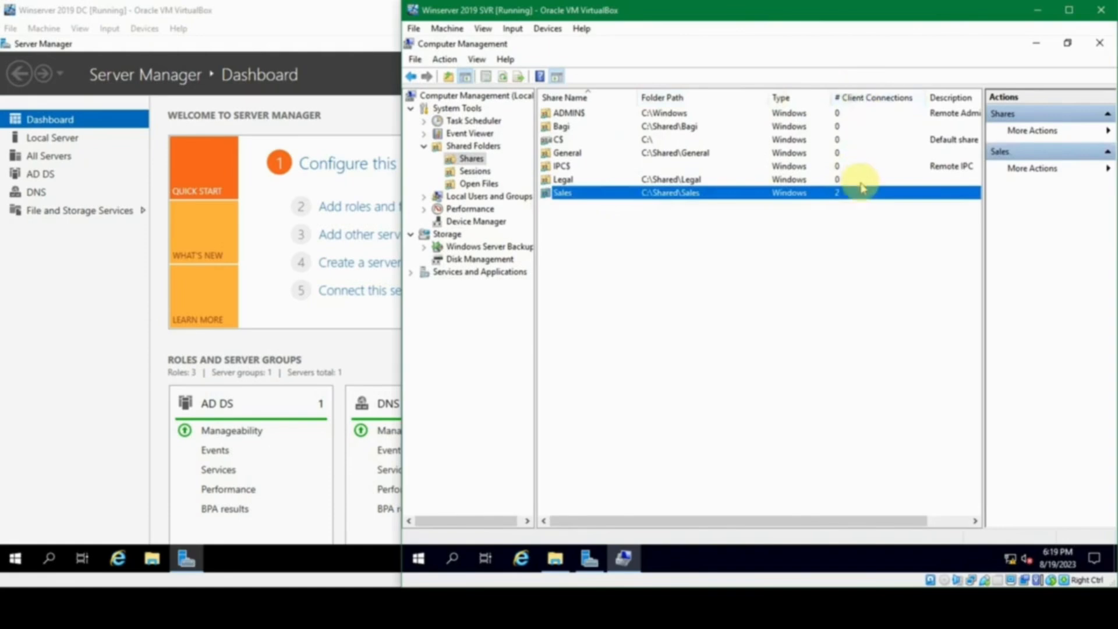
left_click_drag(923, 97, 912, 97)
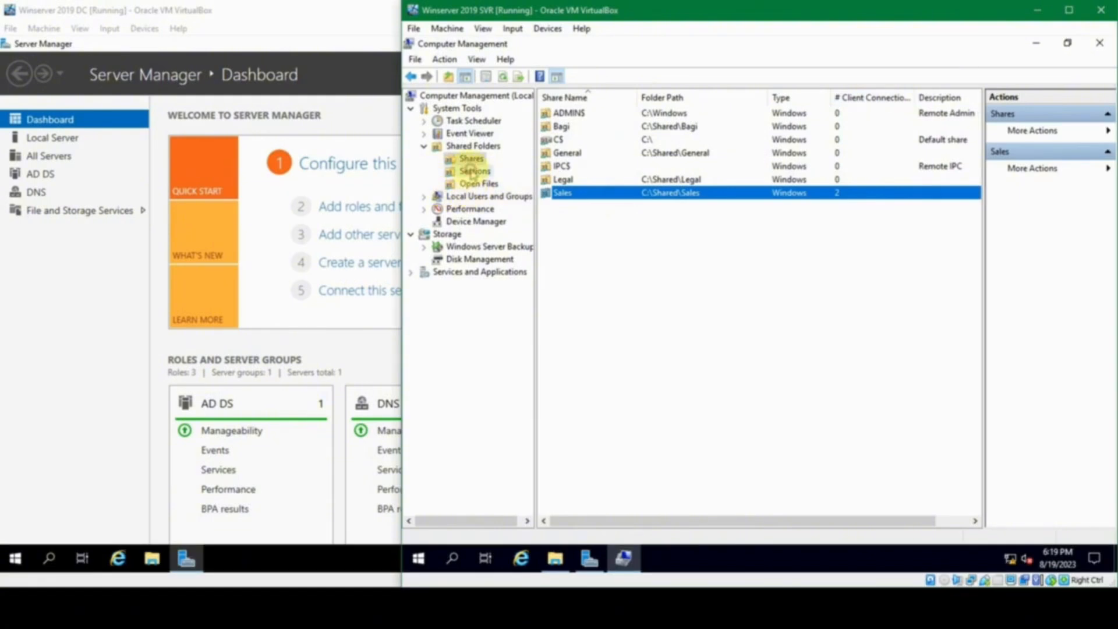
left_click(473, 171)
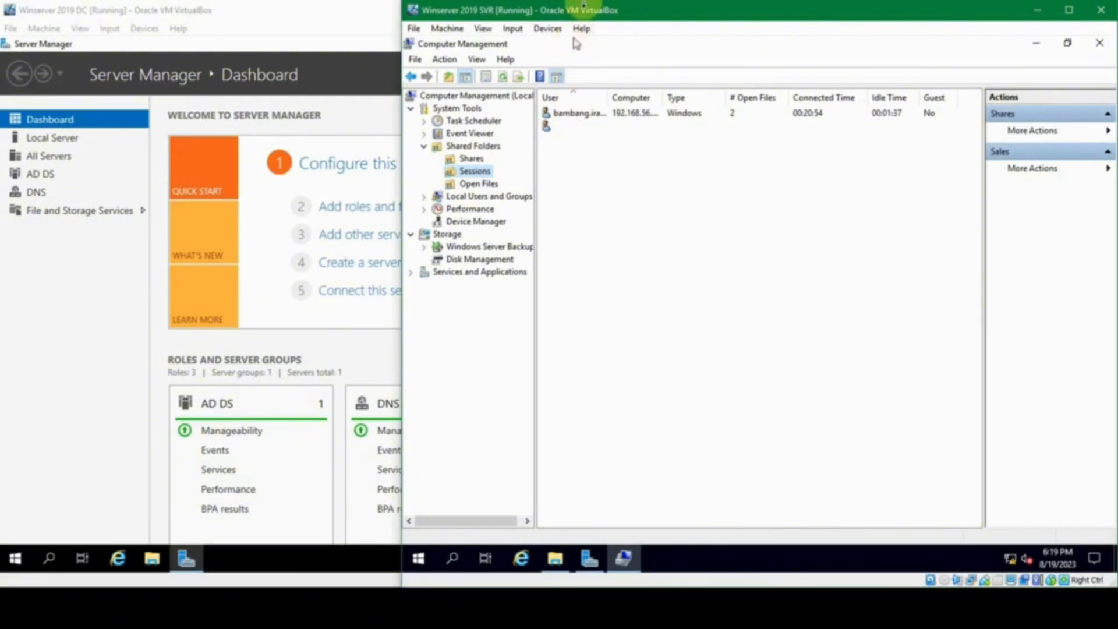
- End the Microsoft Management Console task from Task Manager and close Task Manager
right_click(766, 560)
left_click(812, 493)
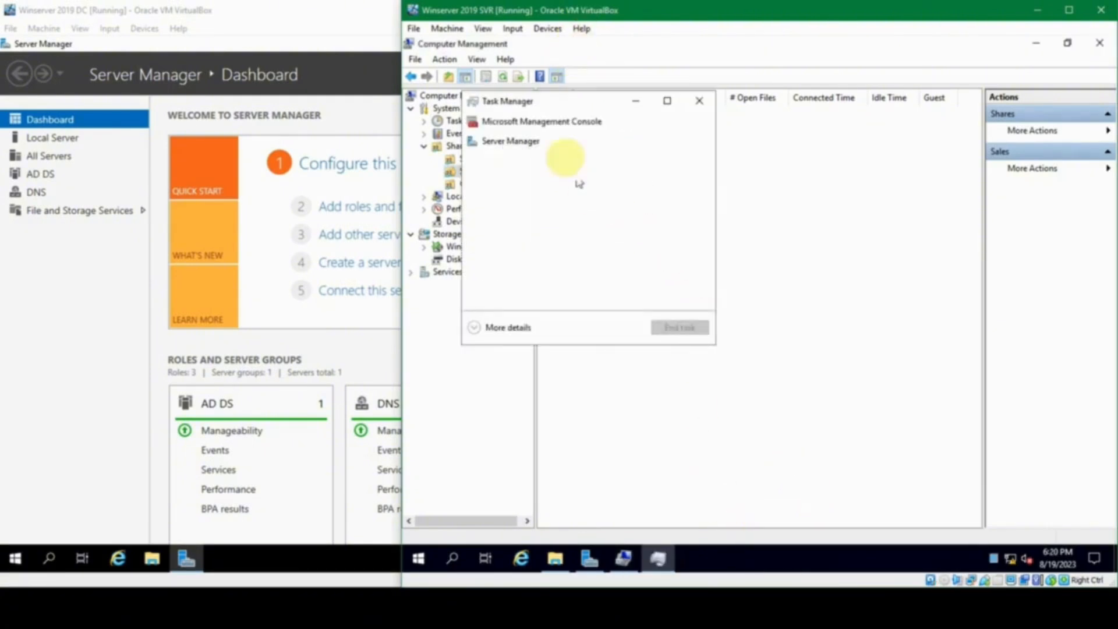
left_click(500, 121)
left_click(679, 327)
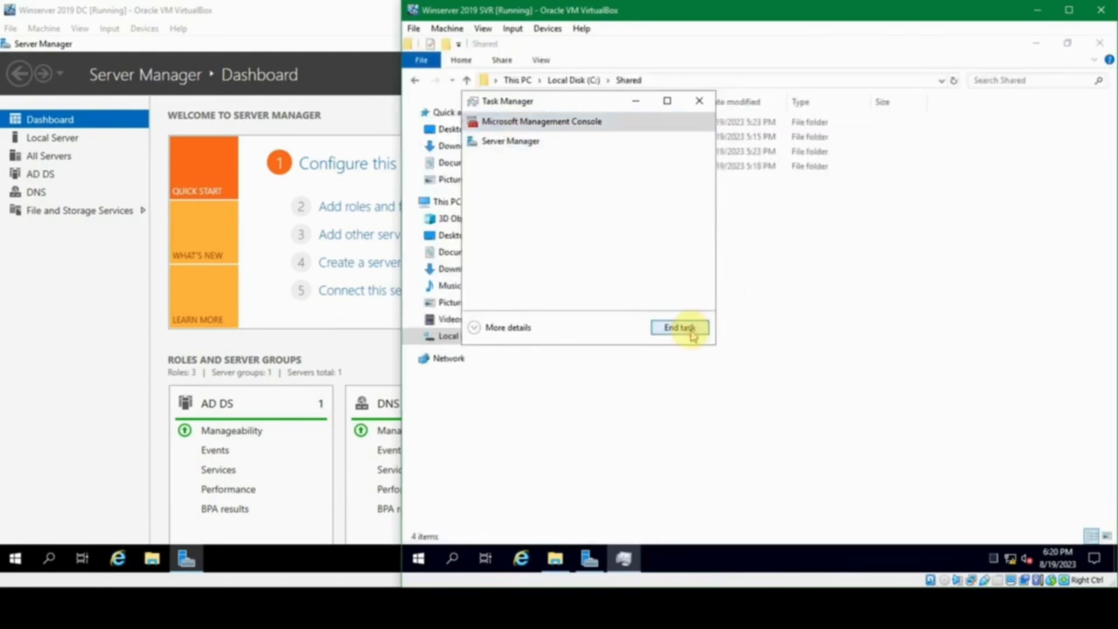
left_click(698, 104)
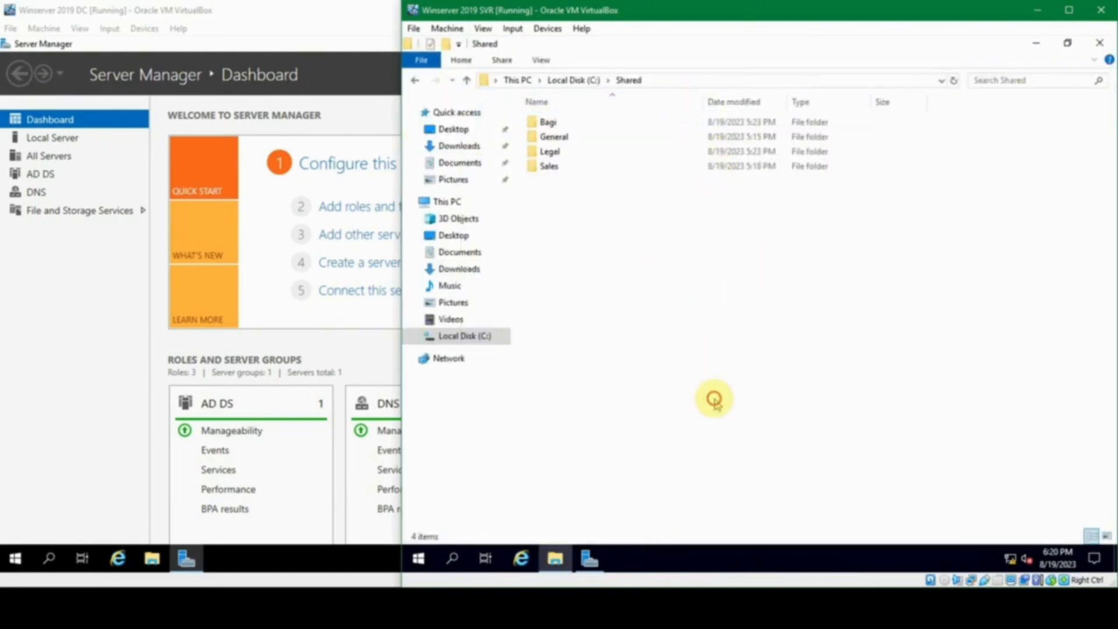
- Open the SVR server's Network Connections from the Control Panel's Network and Sharing Center
key("super+r")
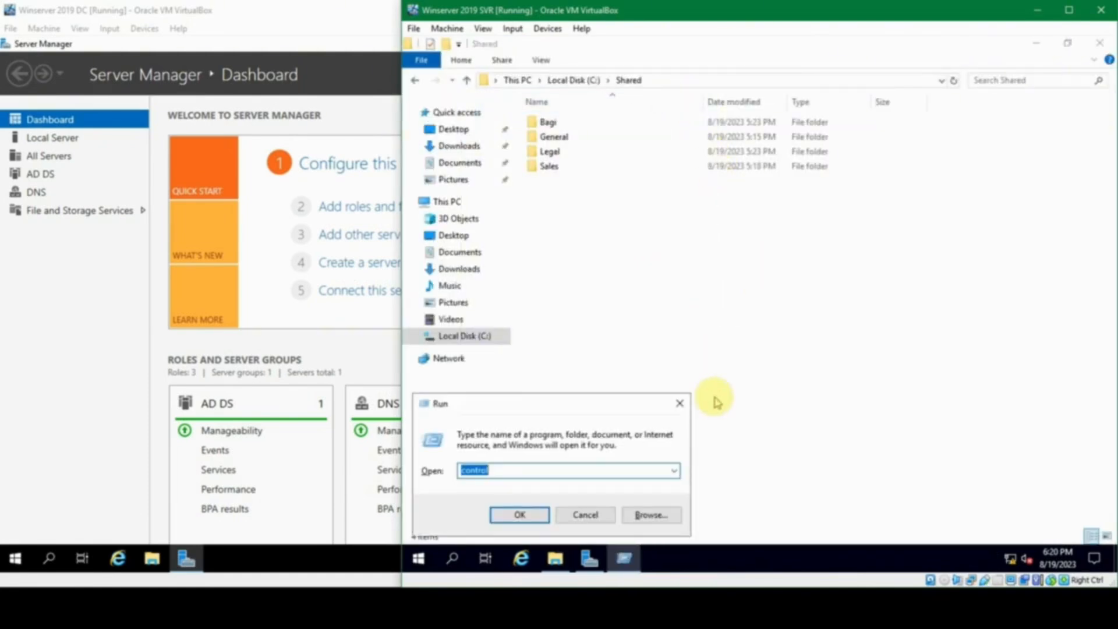
key("Return")
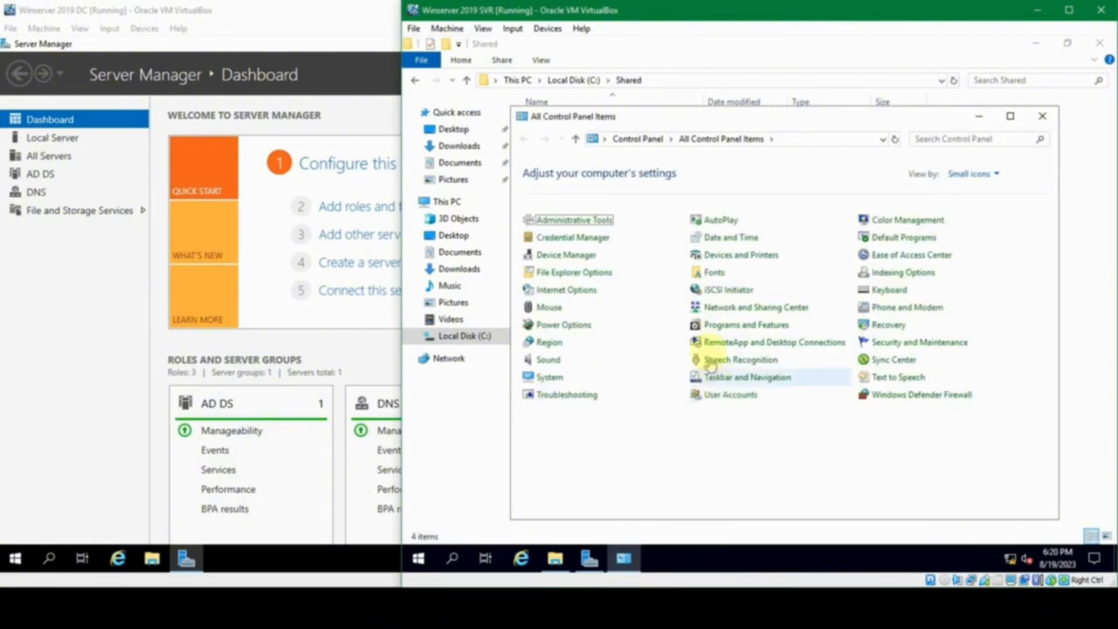
left_click(731, 309)
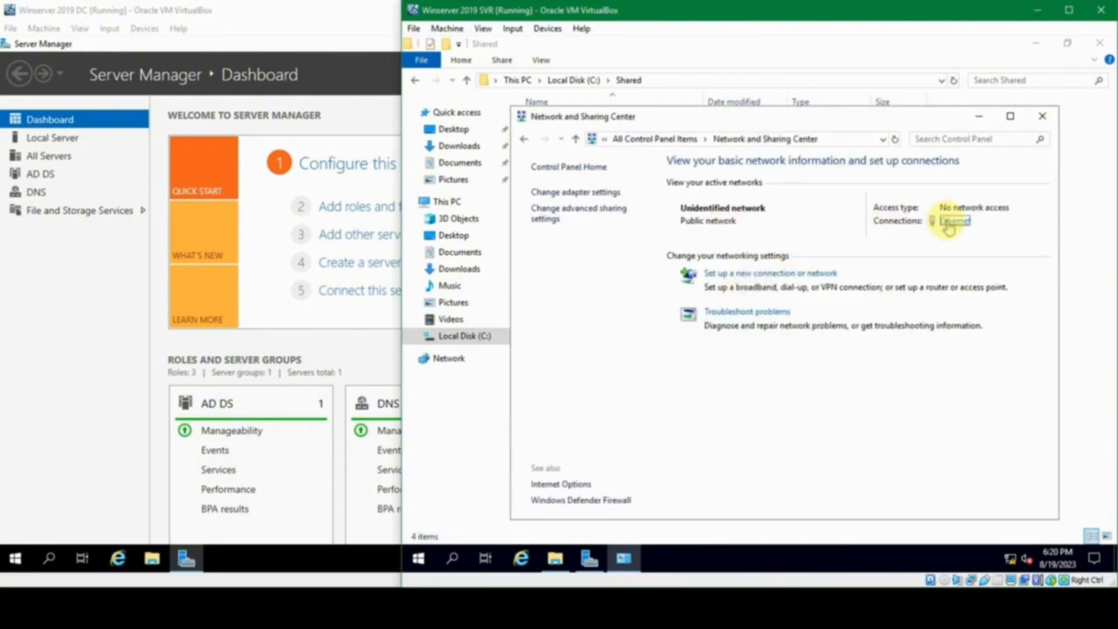
left_click(604, 192)
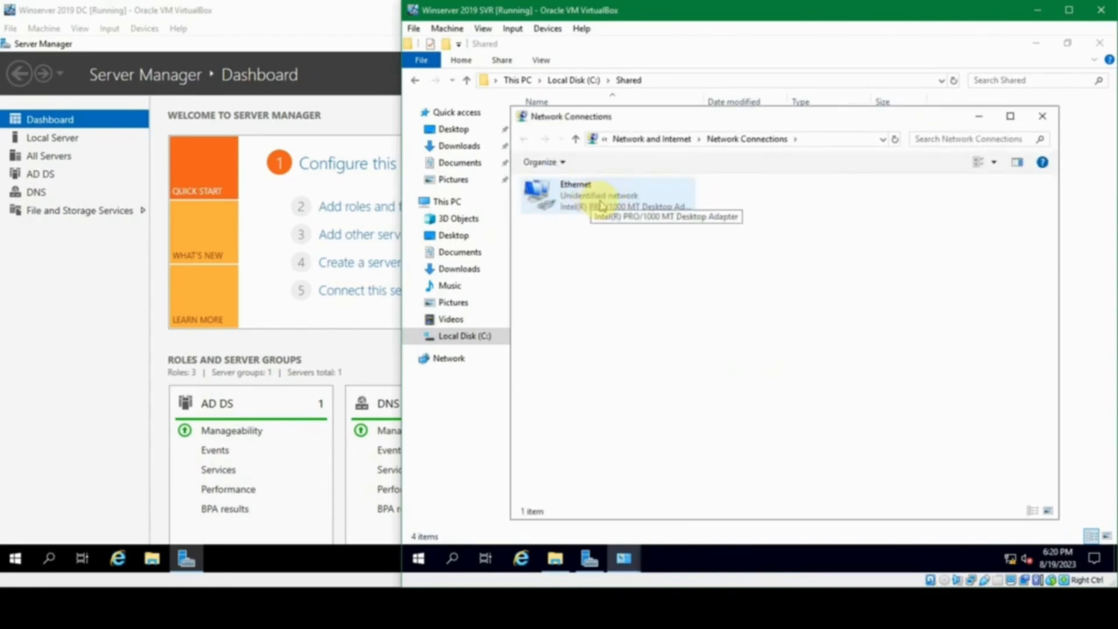
- View the Ethernet adapter's Internet Protocol Version 4 (TCP/IPv4) properties, then close them without making changes
right_click(602, 205)
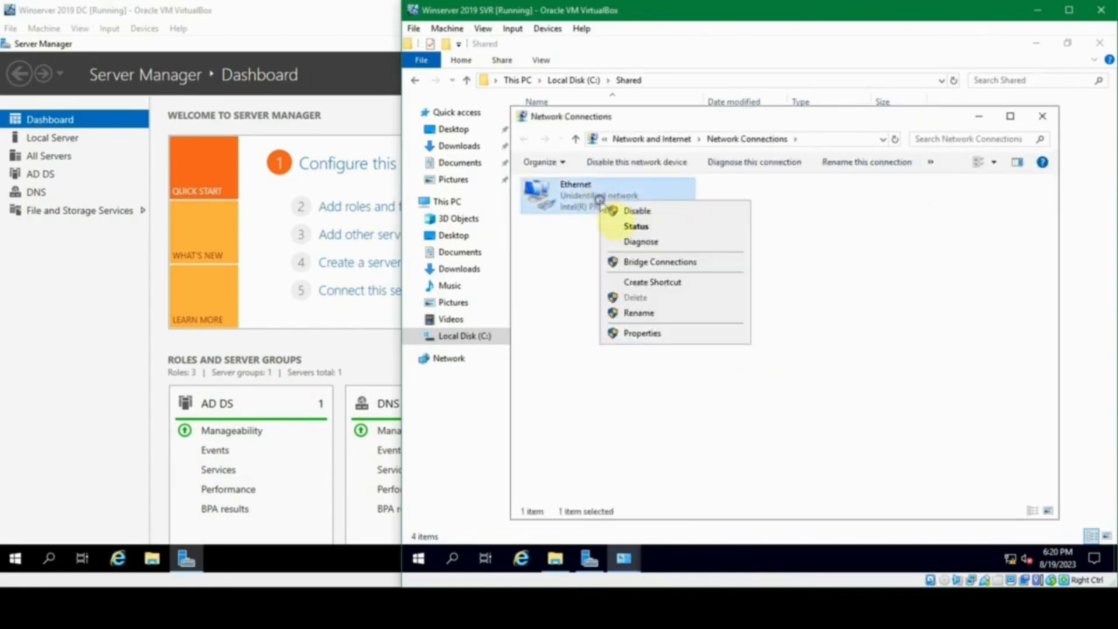
left_click(674, 329)
double_click(667, 324)
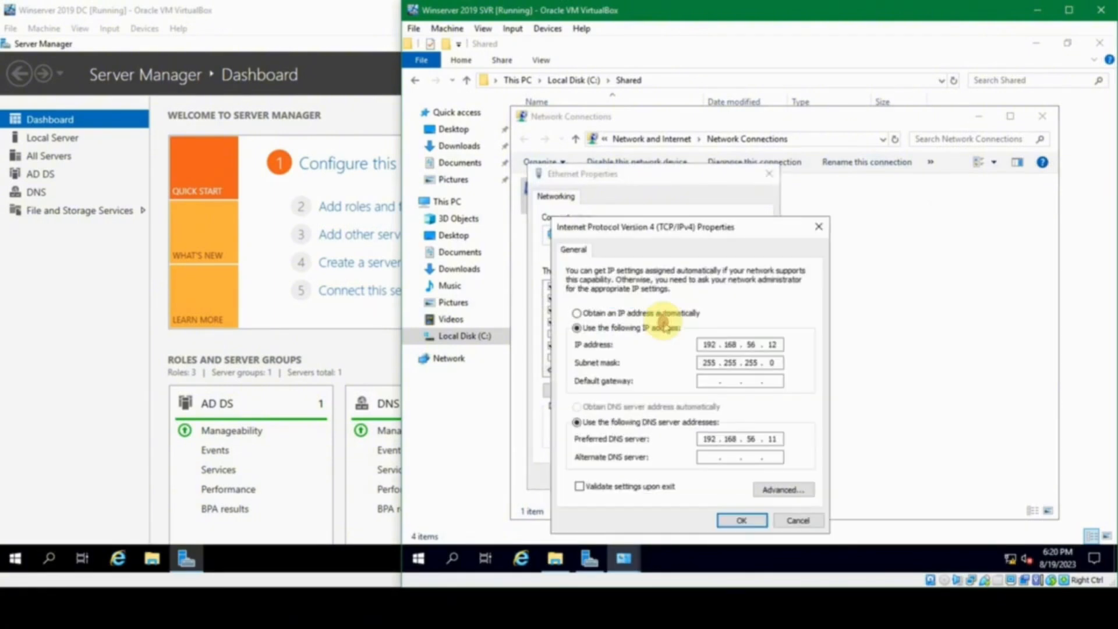
left_click(818, 226)
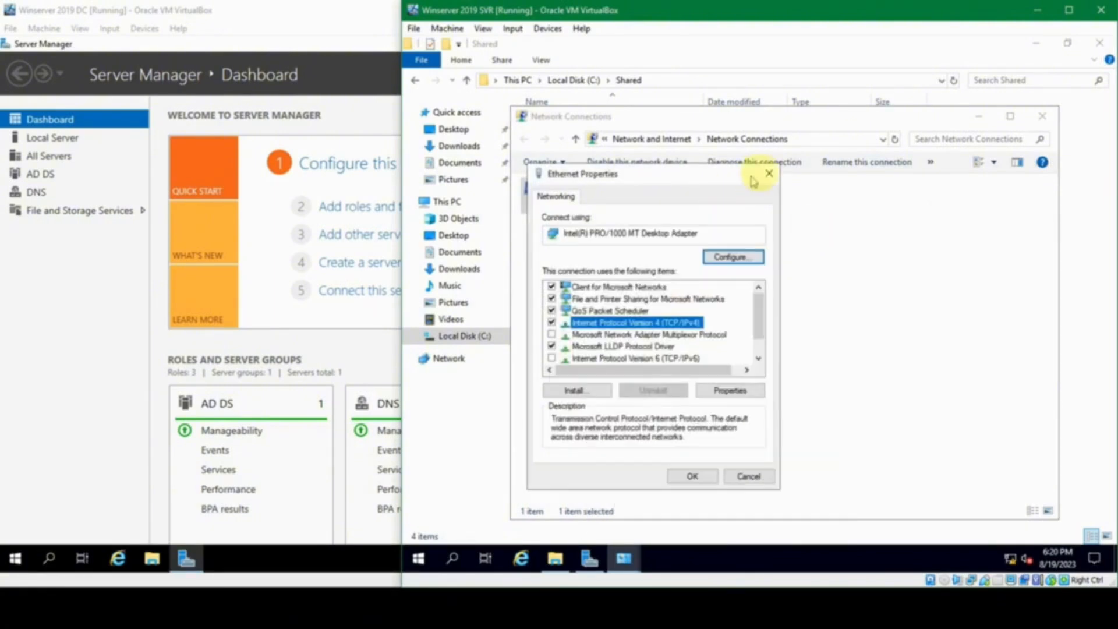
left_click(767, 174)
- Set the Ethernet adapter's advanced IPv4 WINS settings to Disable NetBIOS over TCP/IP, confirm the dialogs and close Network Connections
right_click(556, 185)
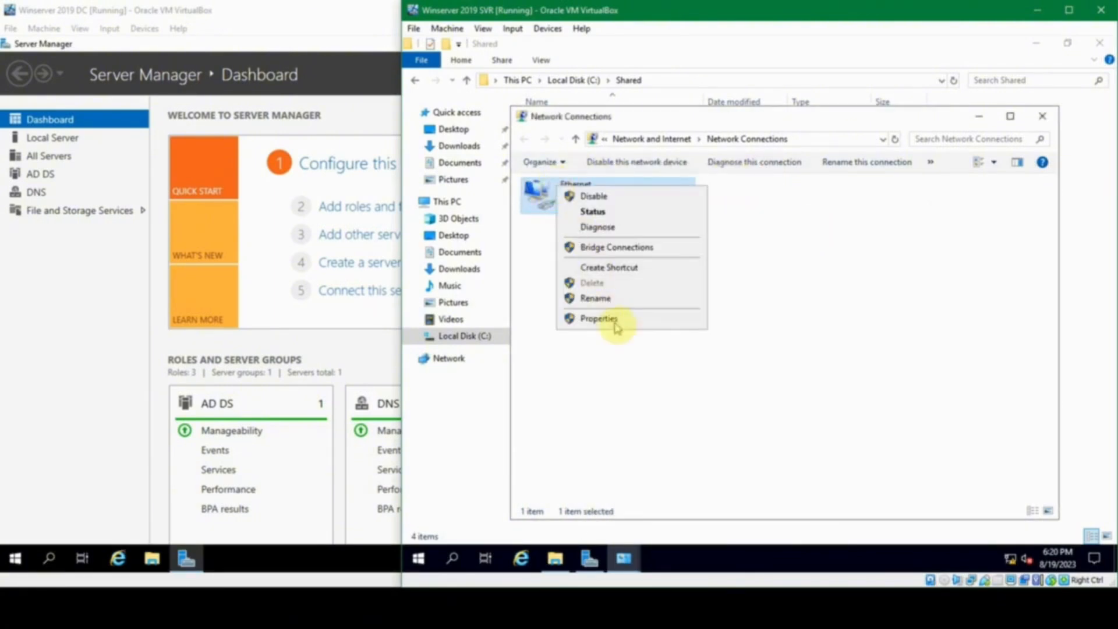
left_click(618, 321)
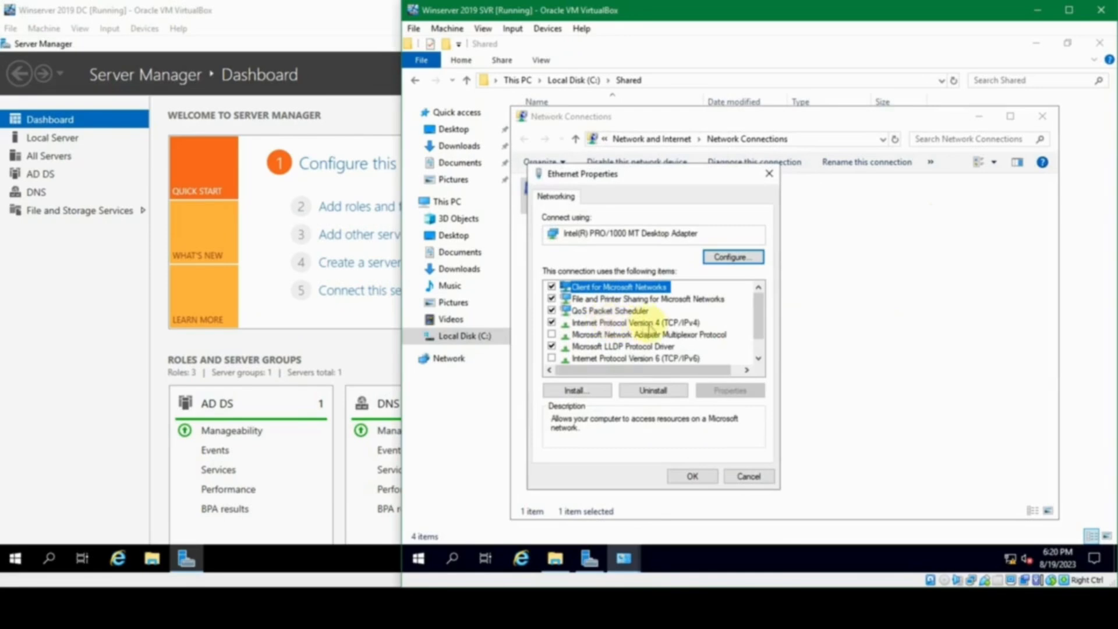
left_click(649, 323)
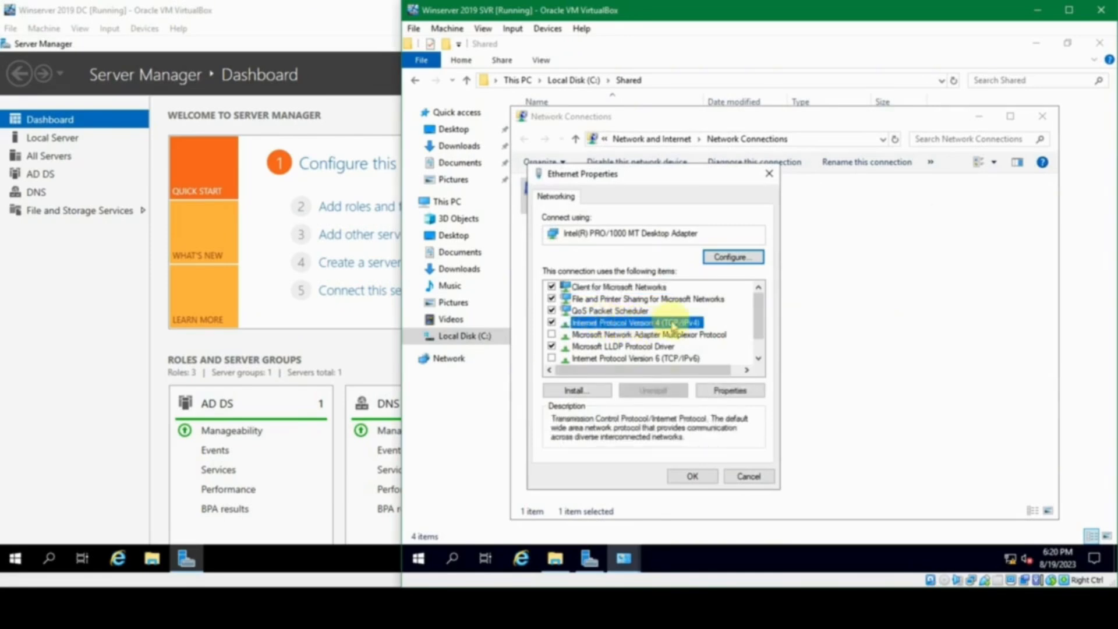
double_click(674, 325)
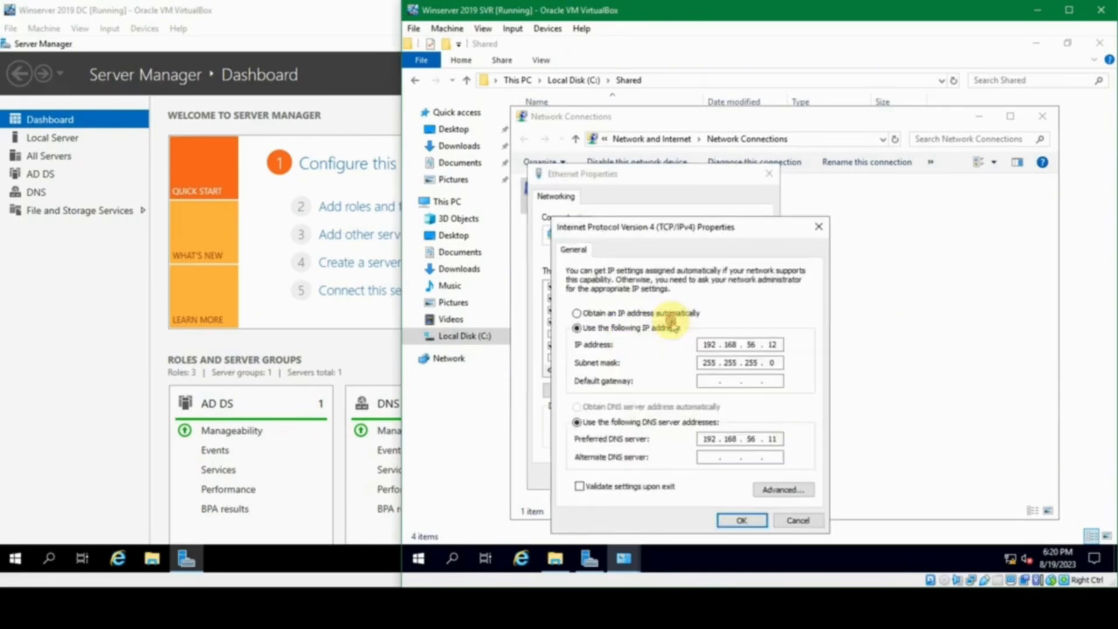
left_click(772, 490)
left_click(655, 231)
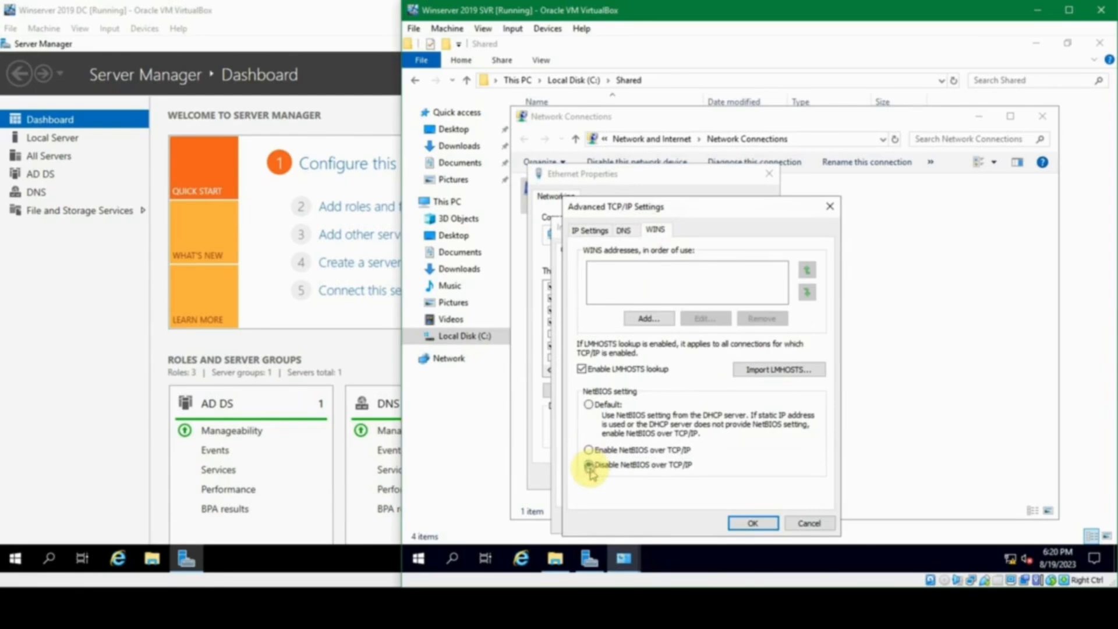
left_click(739, 526)
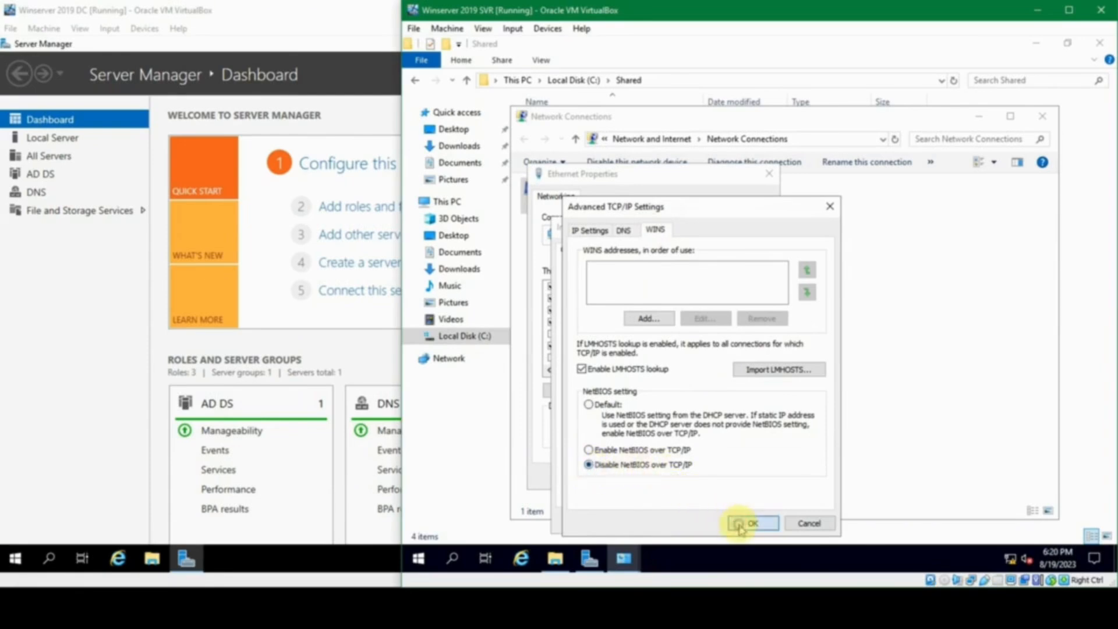
left_click(739, 521)
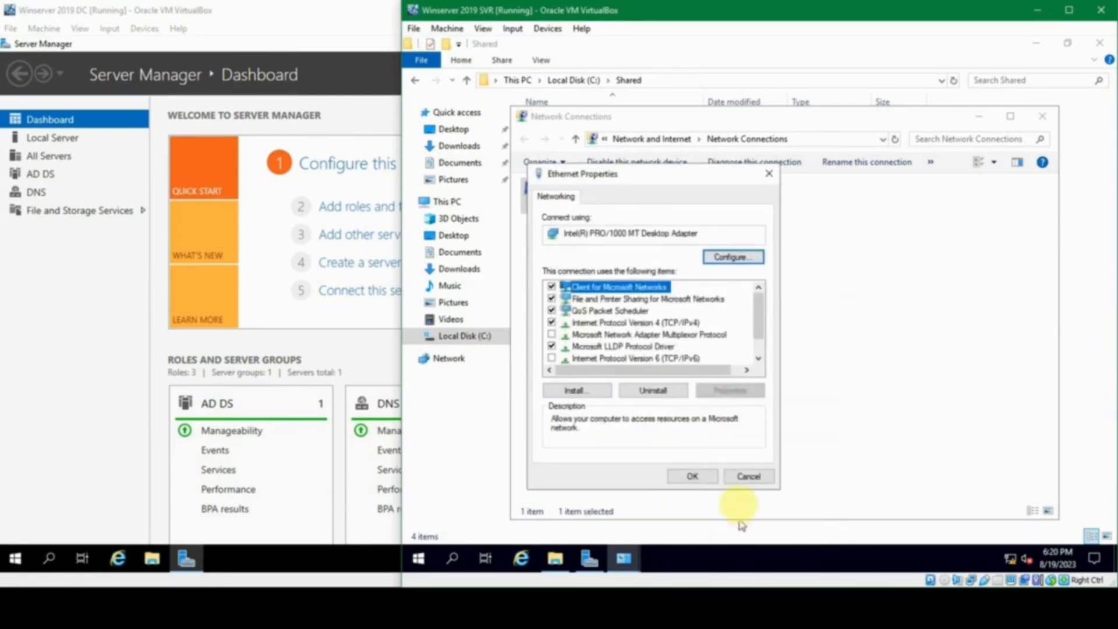
left_click(700, 481)
left_click(1043, 116)
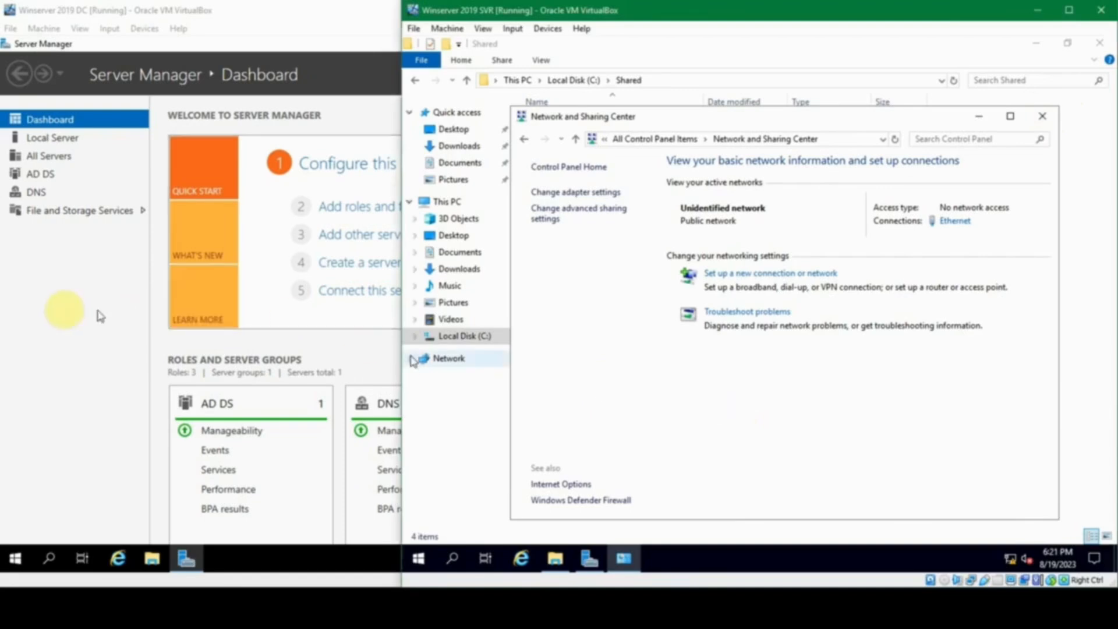
- Switch to the DC virtual machine and open DNS Manager from Server Manager
left_click(64, 309)
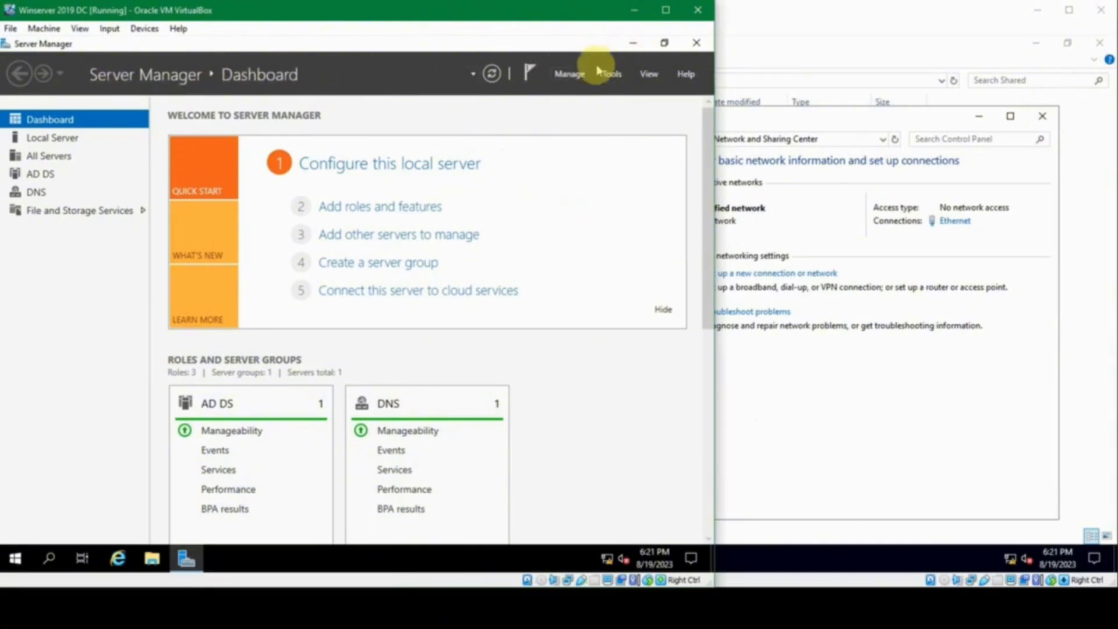
left_click(614, 76)
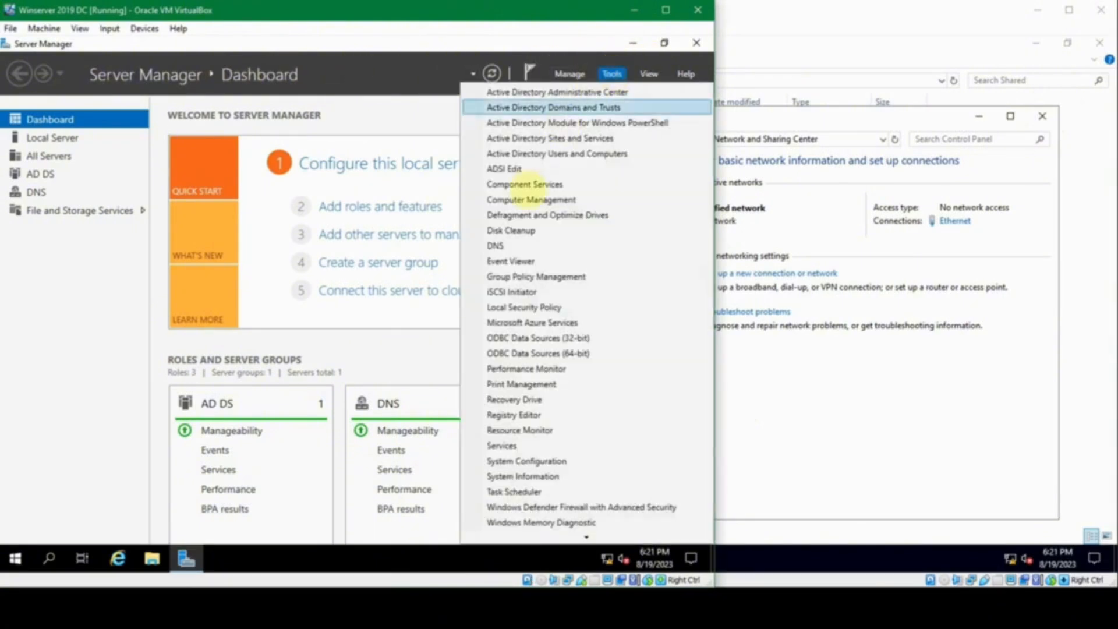
left_click(500, 246)
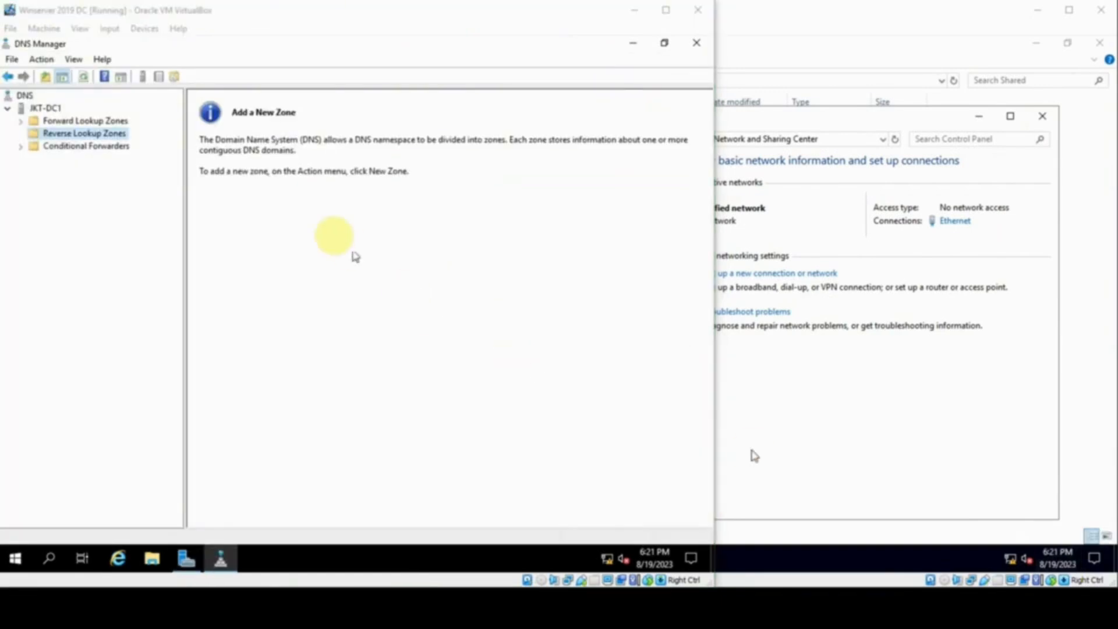
- Expand Forward Lookup Zones under JKT-DC1 and check the contents of Reverse Lookup Zones
left_click(315, 231)
left_click(52, 132)
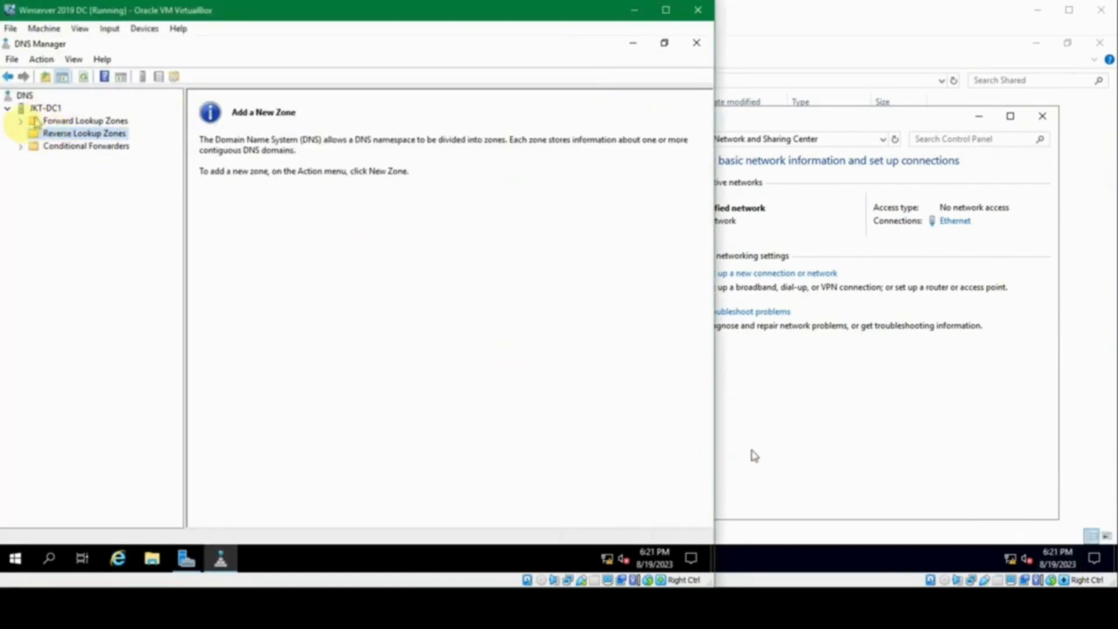
double_click(23, 122)
left_click(72, 158)
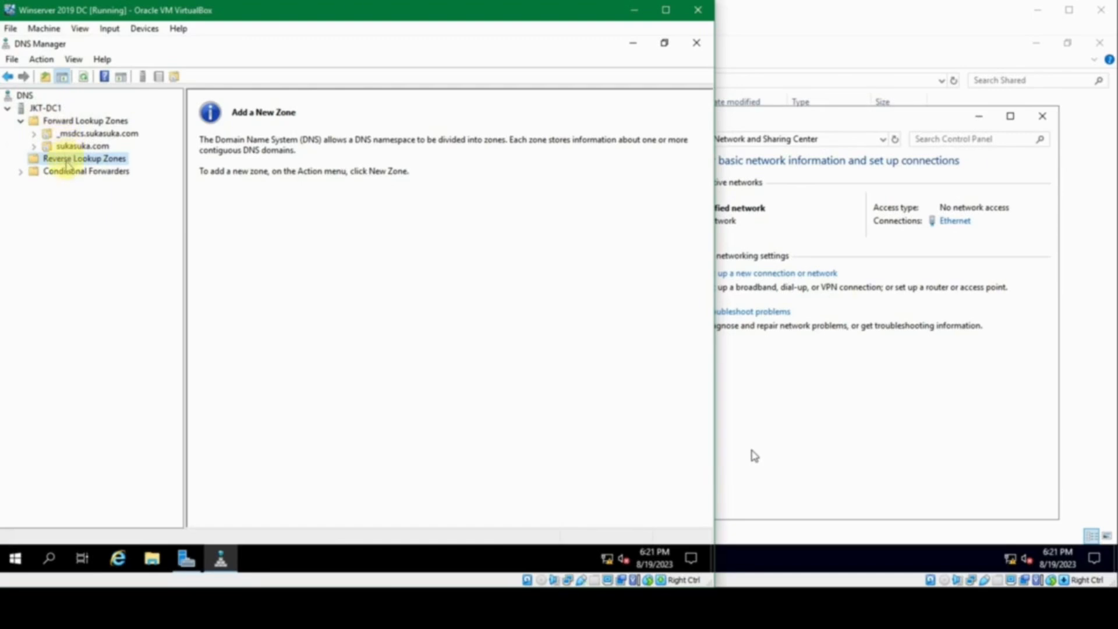
left_click(253, 258)
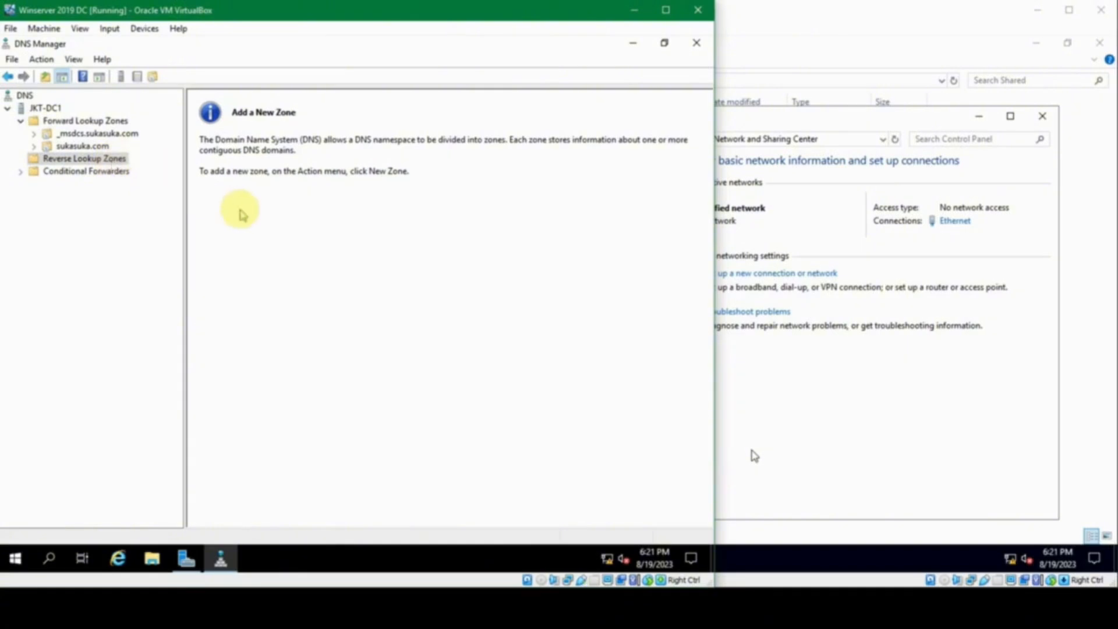
- Start a new reverse lookup zone as an AD-stored primary zone replicated to all DNS servers in the sukasuka.com domain, for IPv4
right_click(71, 161)
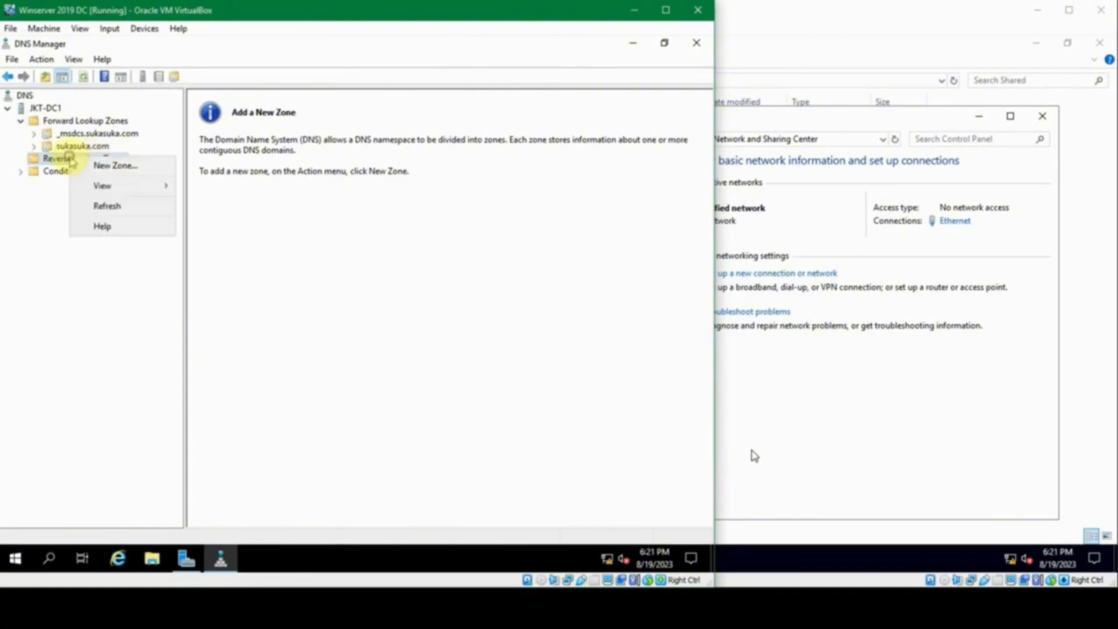
left_click(125, 167)
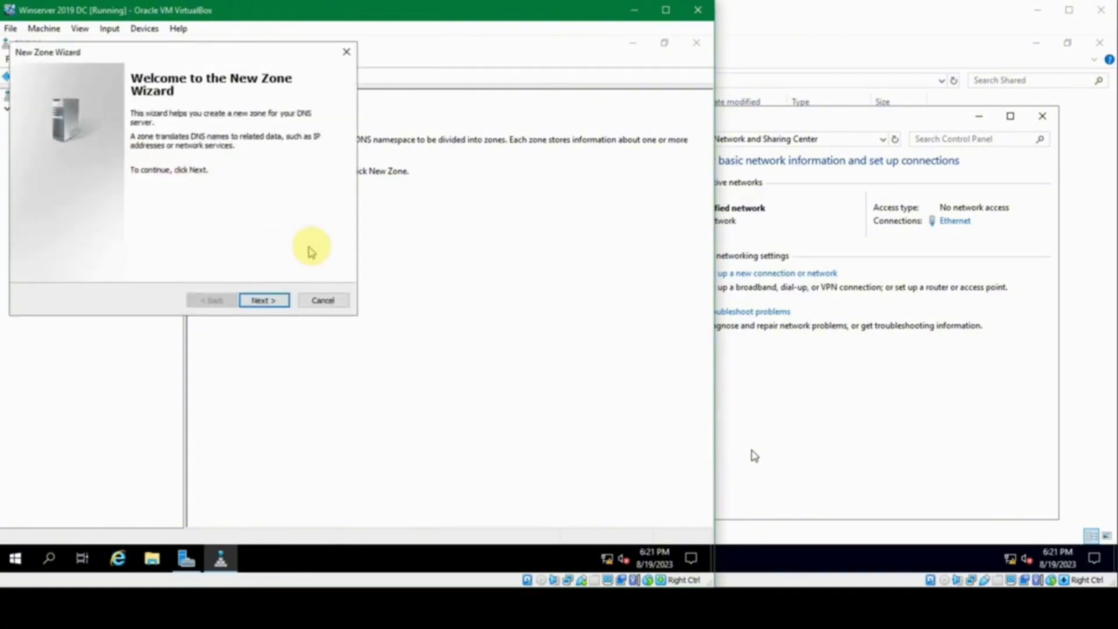
left_click(265, 300)
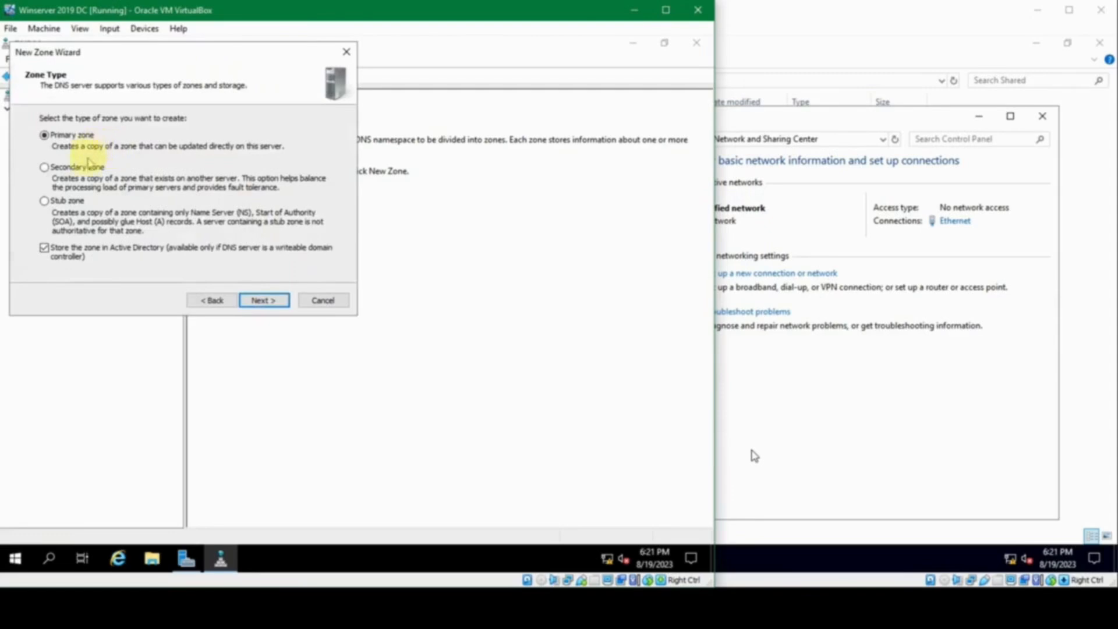
left_click(282, 305)
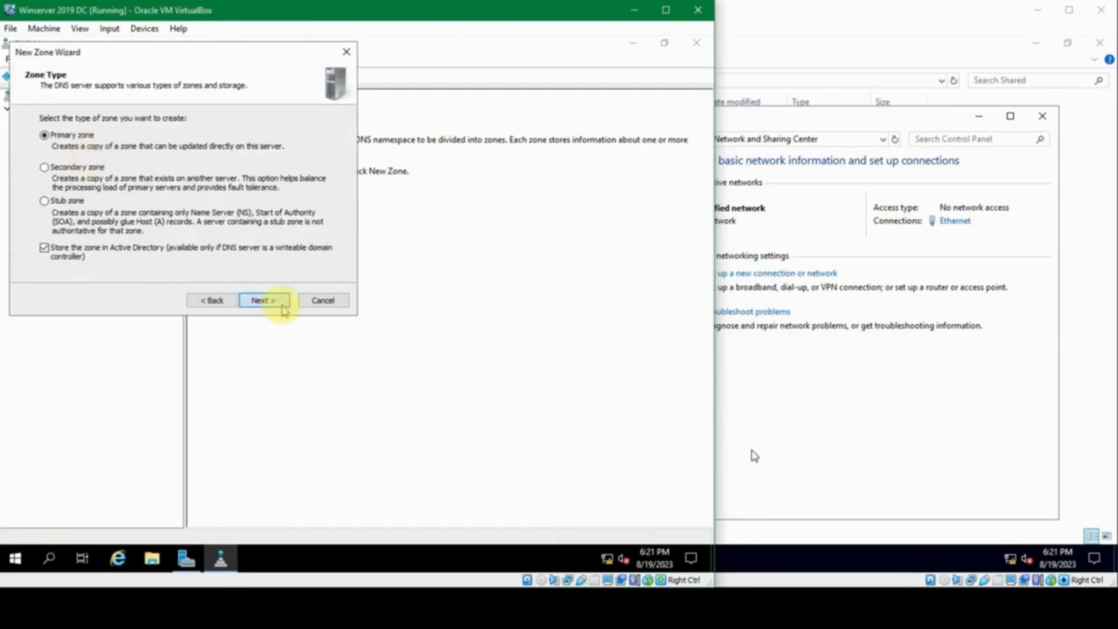
left_click(282, 305)
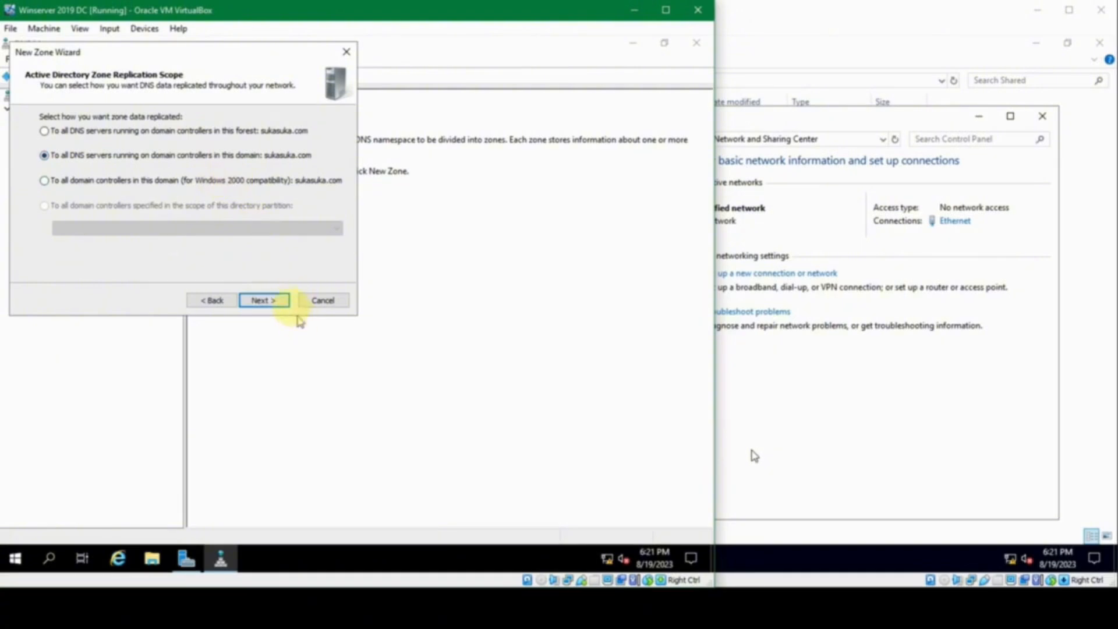
left_click(272, 301)
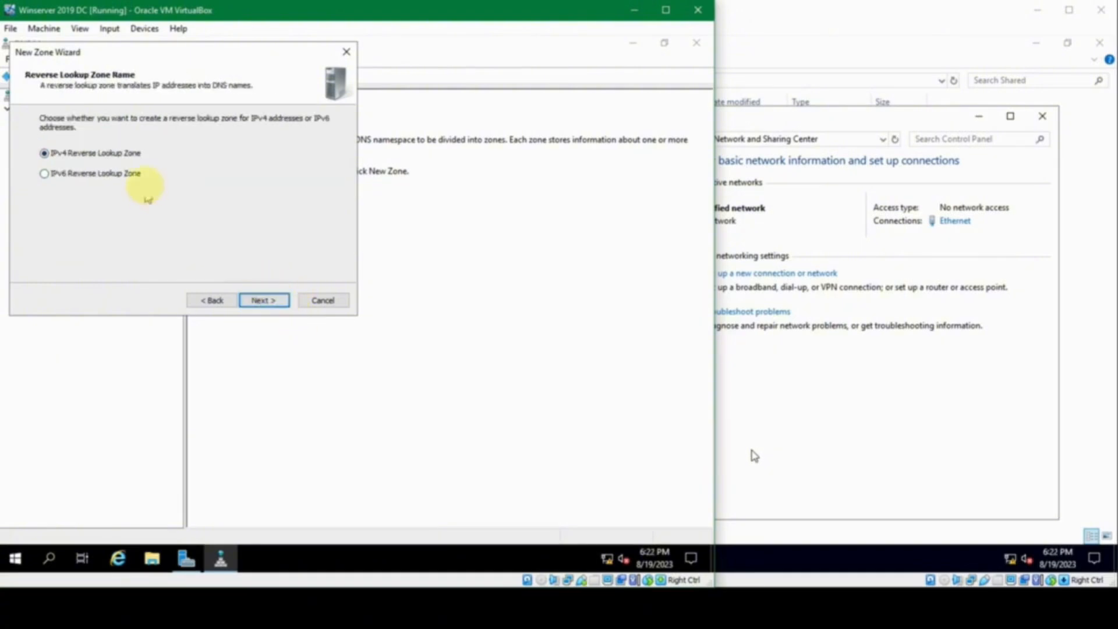
left_click(264, 300)
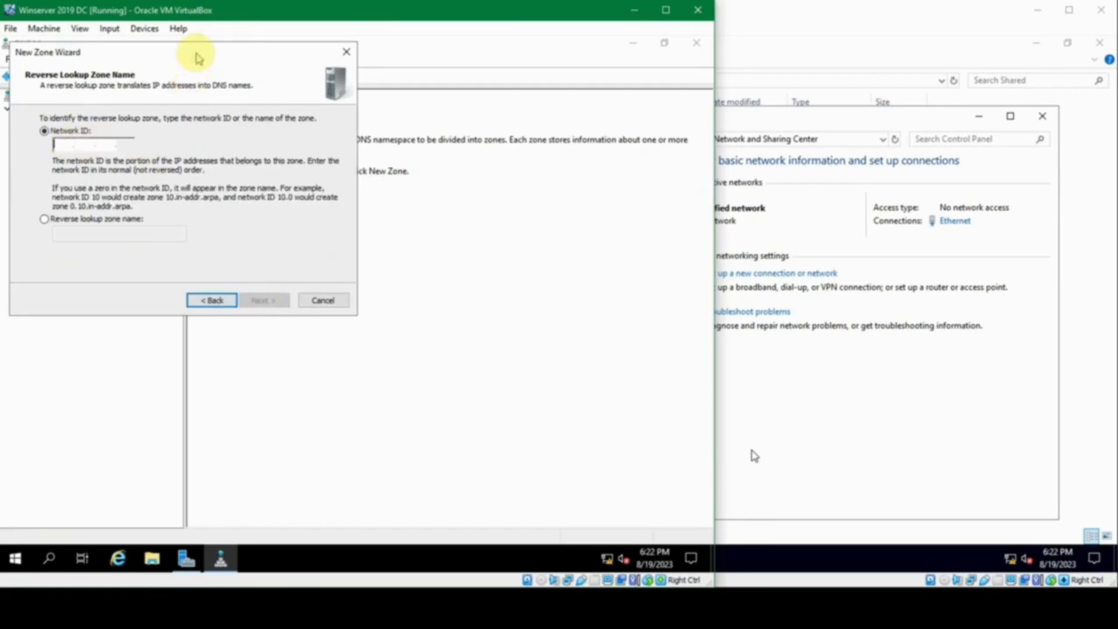
- Set the zone's network ID to 192.168.56, allow both nonsecure and secure dynamic updates, and create the zone
type("192 .168 .56 .")
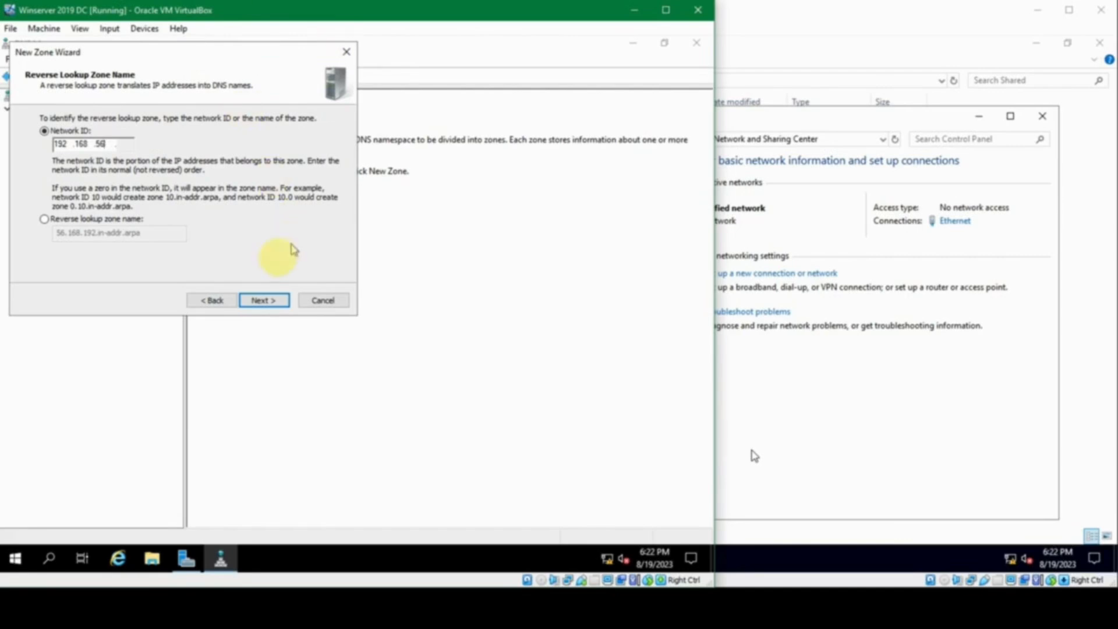
left_click(259, 300)
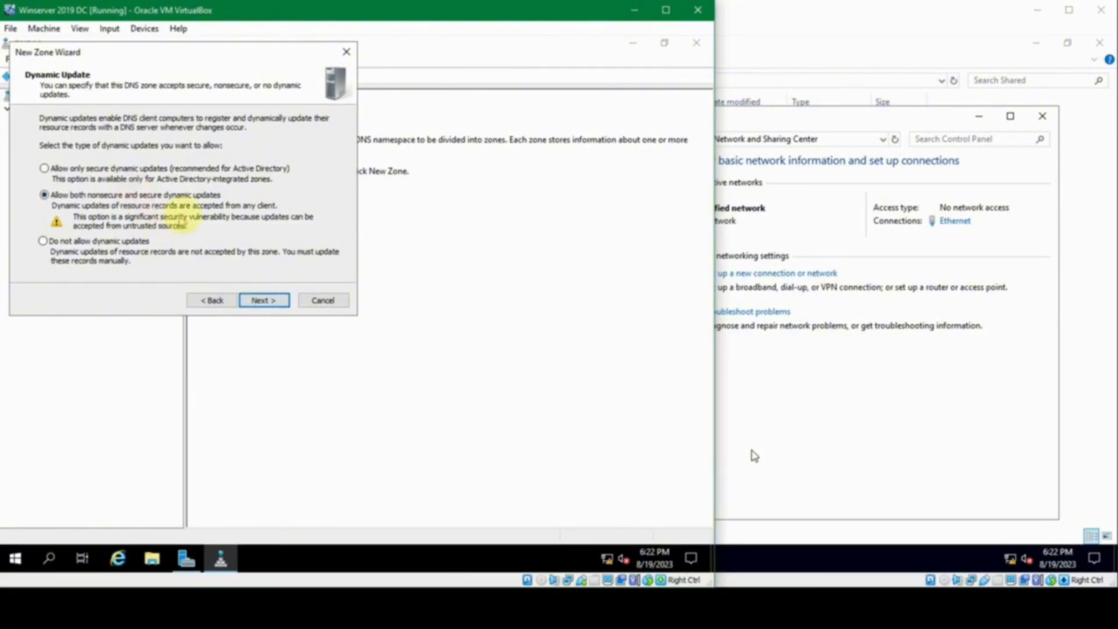
left_click(276, 298)
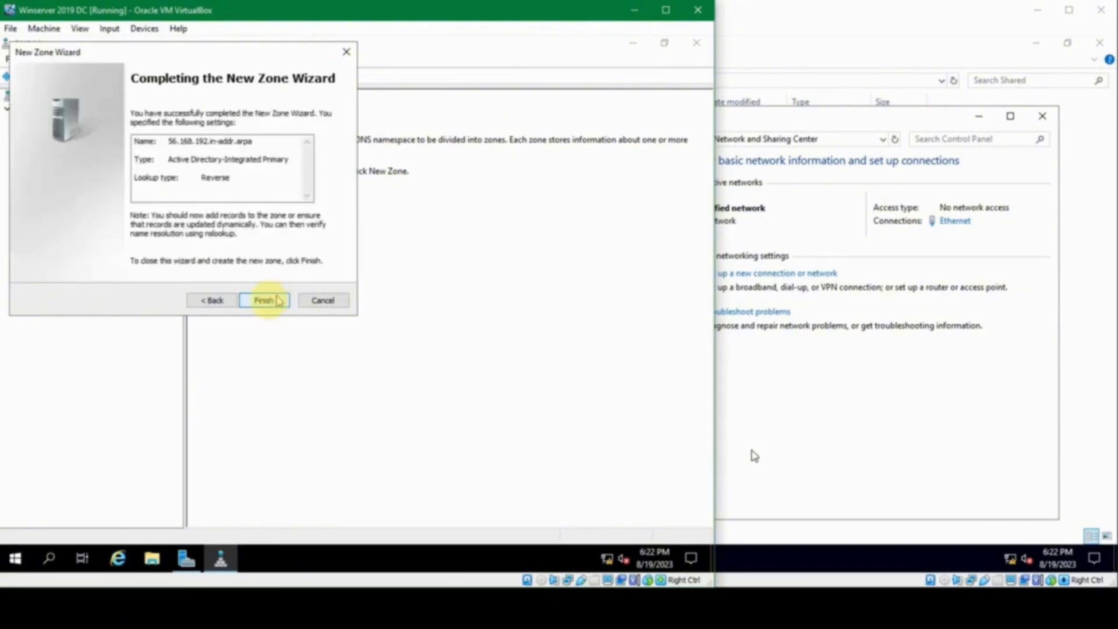
left_click(265, 300)
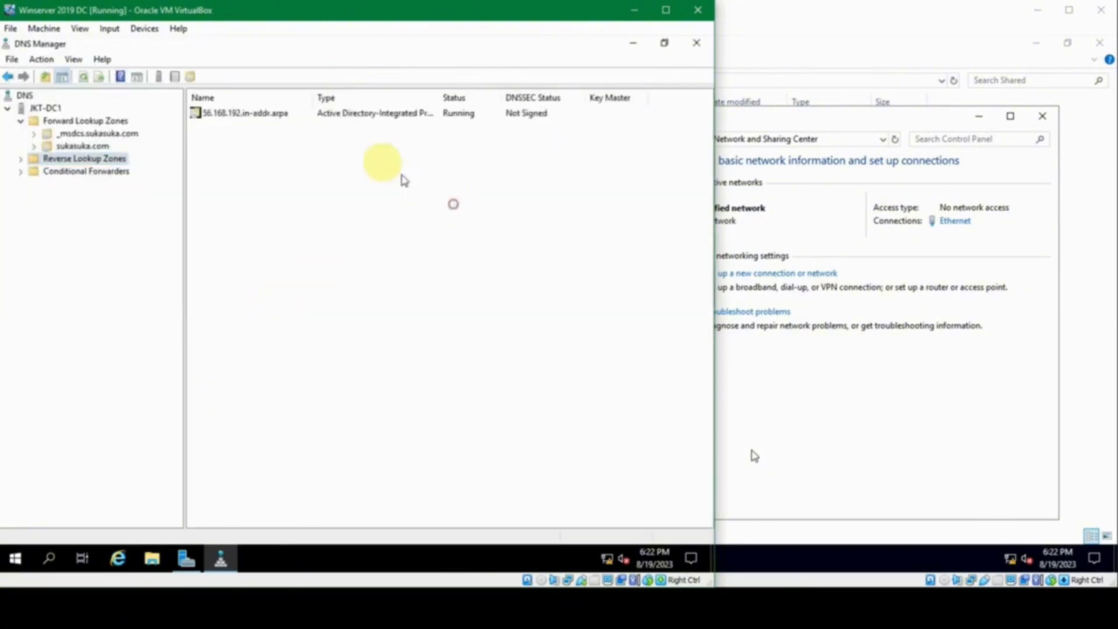
- Close DNS Manager, then switch to the Winserver 2019 SVR virtual machine and close Network and Sharing Center
left_click(696, 42)
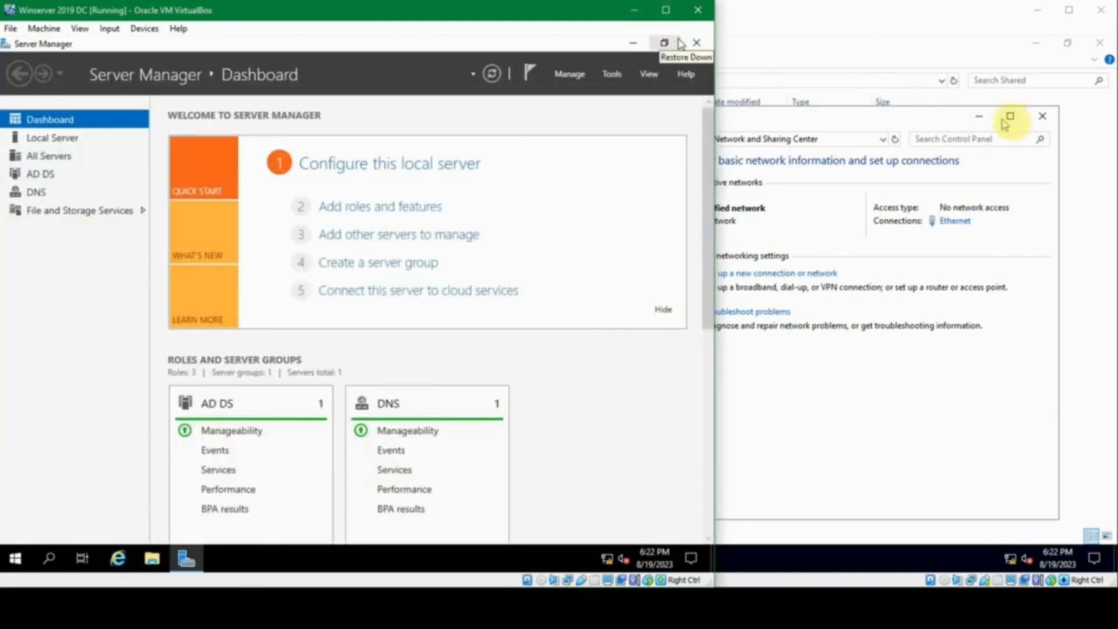
left_click(868, 19)
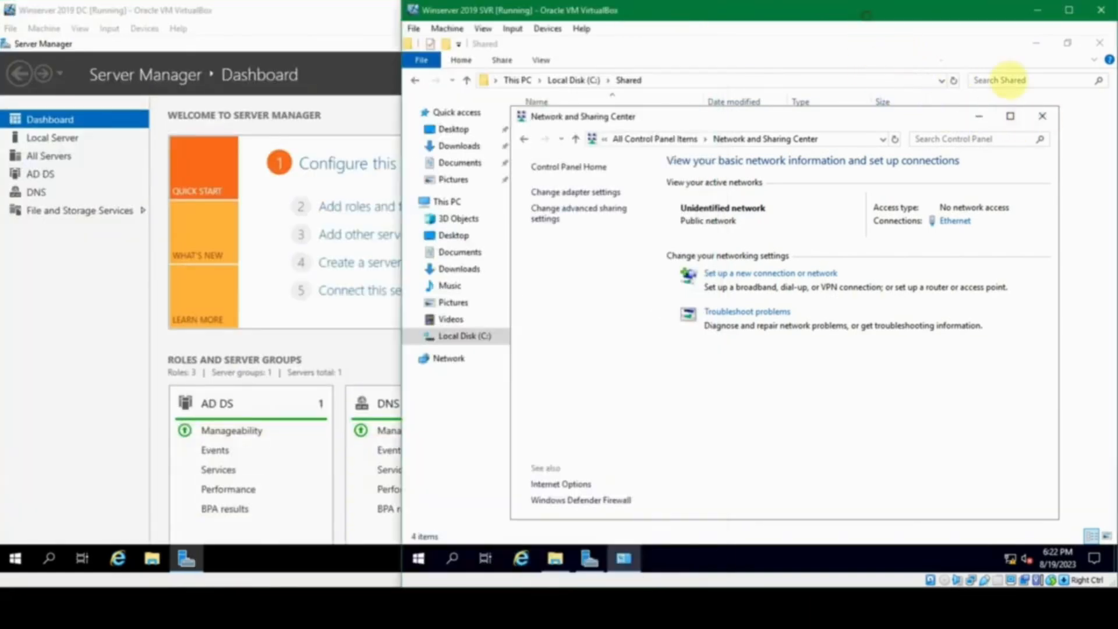
left_click(1043, 117)
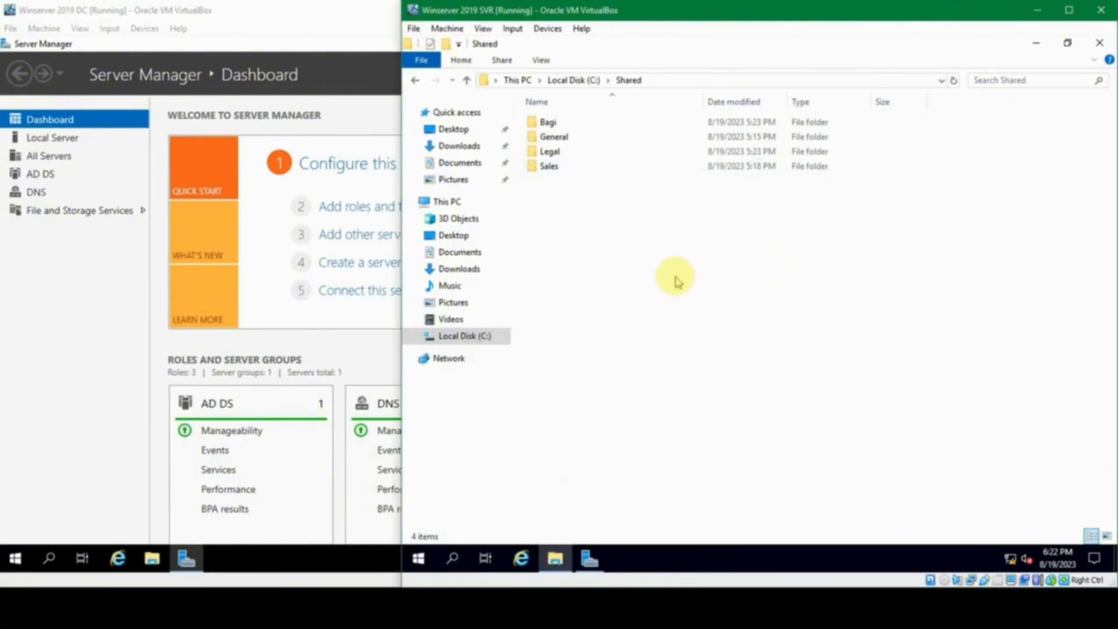
key("super+r")
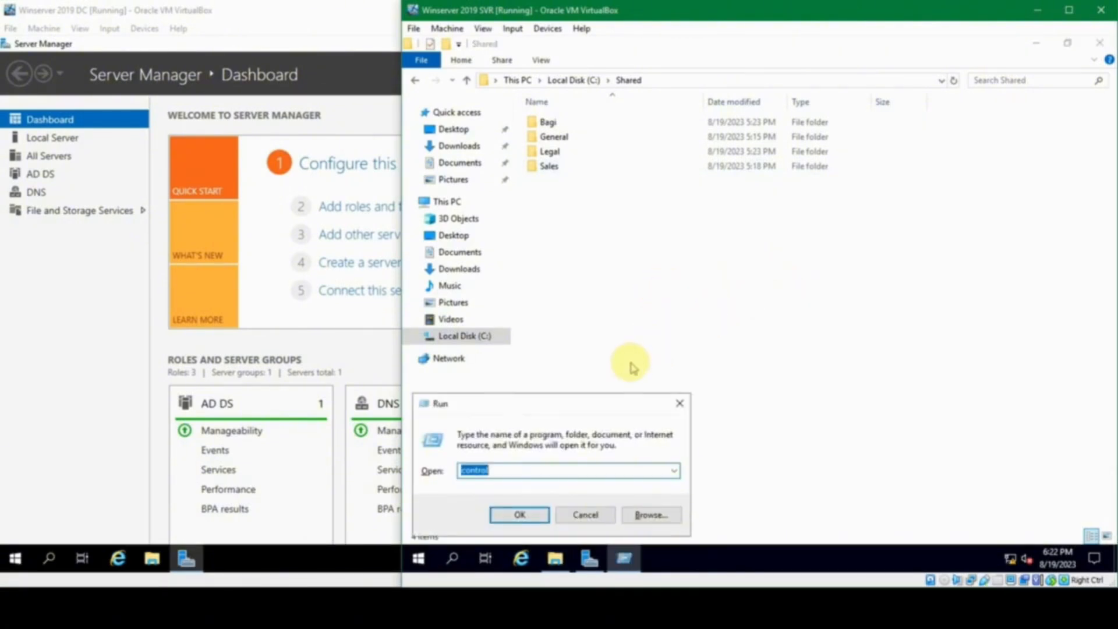
key("Escape")
key("super")
type("computer")
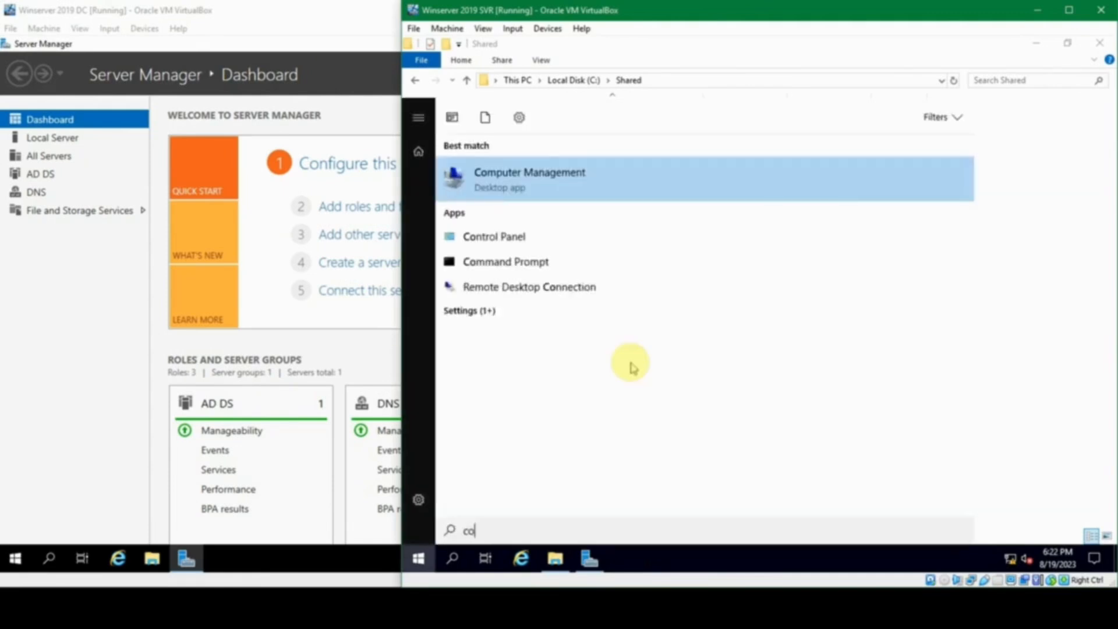
left_click(781, 347)
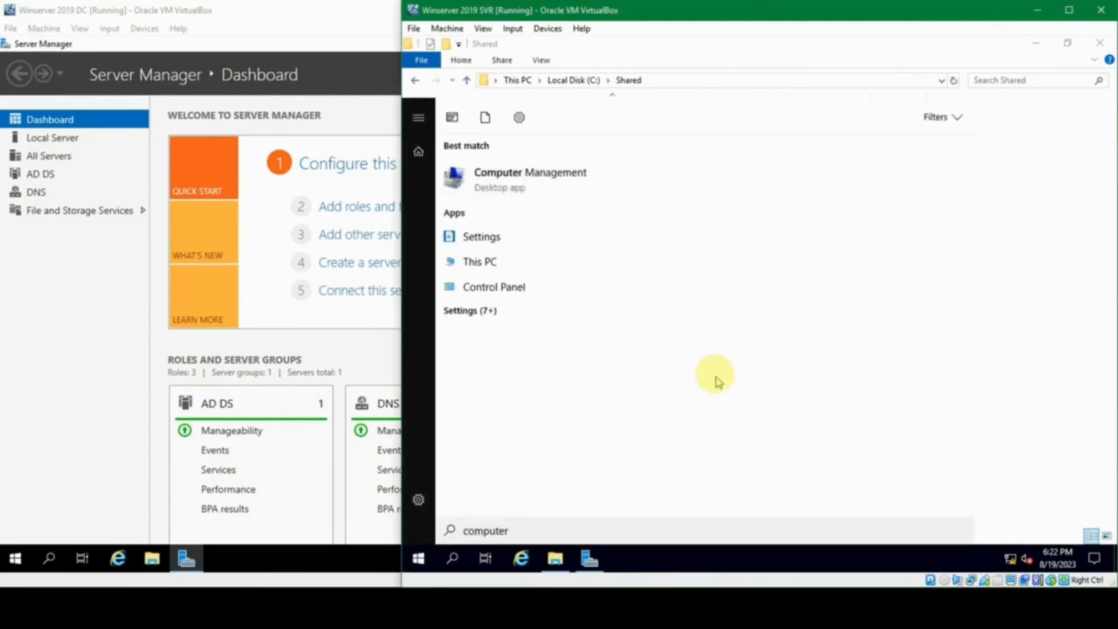
- Force a group policy update on the SVR machine with gpupdate /force in Command Prompt, then minimize its window
left_click(654, 531)
type("cmd")
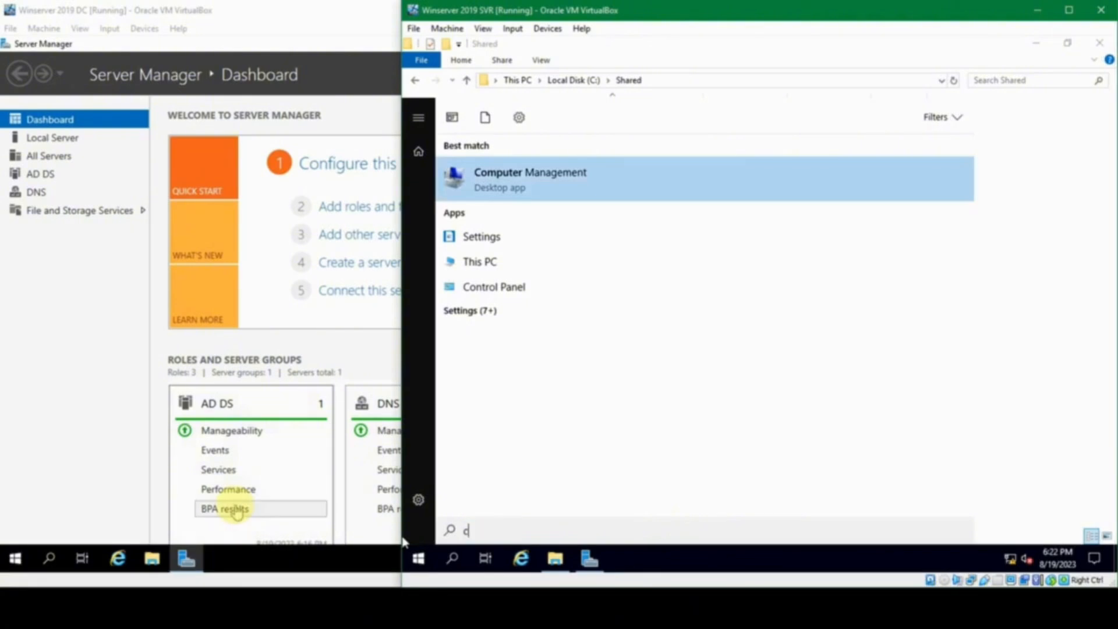
key("Return")
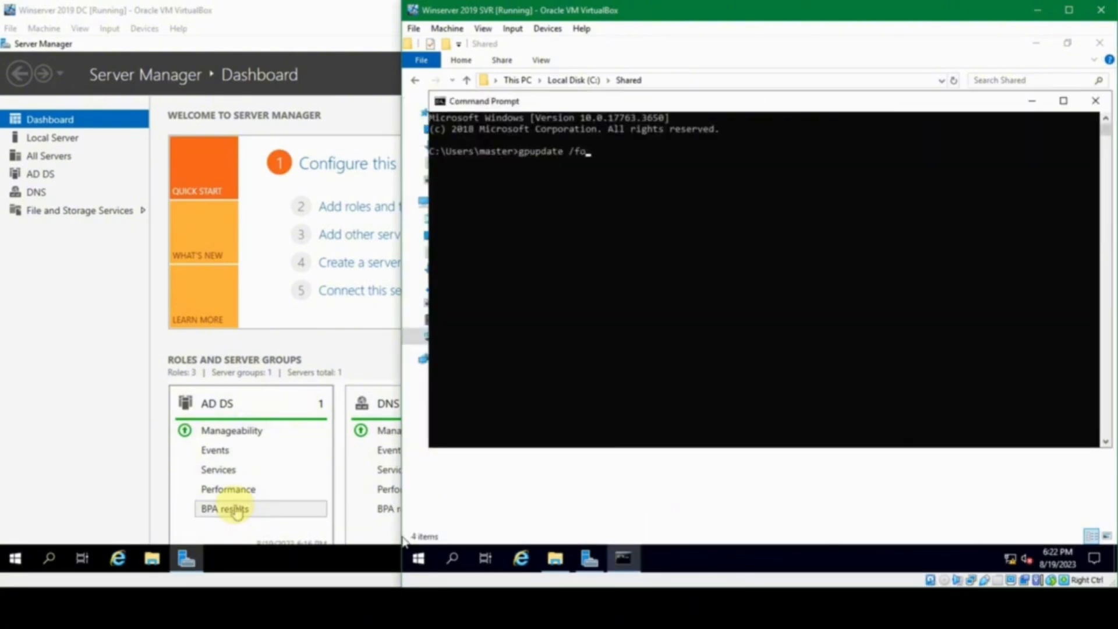
type("rce")
key("Return")
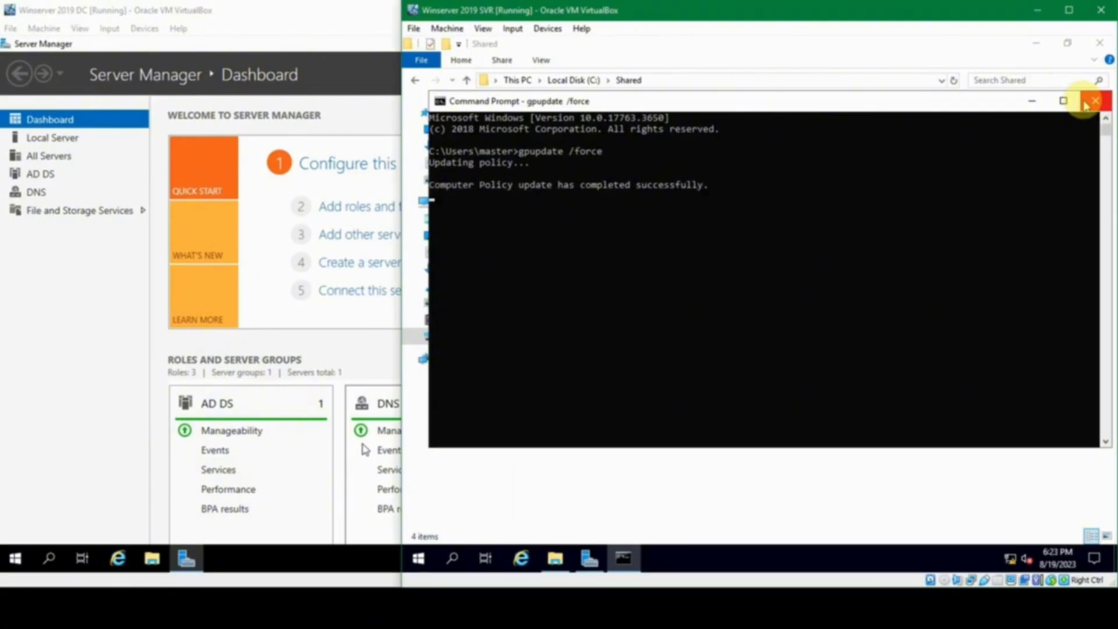
left_click(1032, 103)
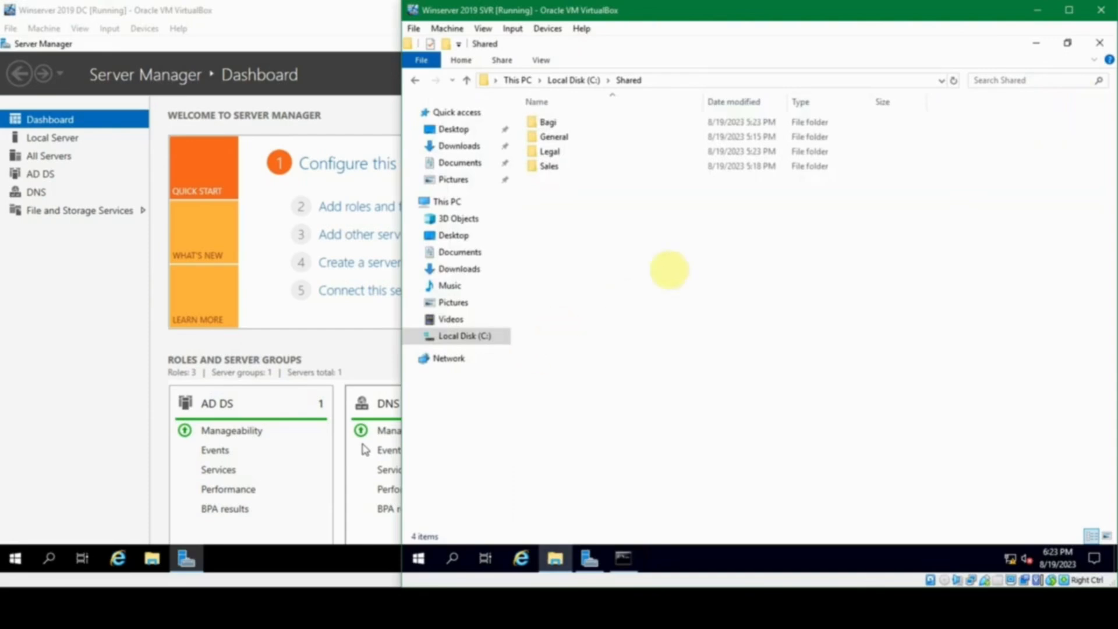
- Open Computer Management on the SVR machine and maximize its window
key("super")
type("com")
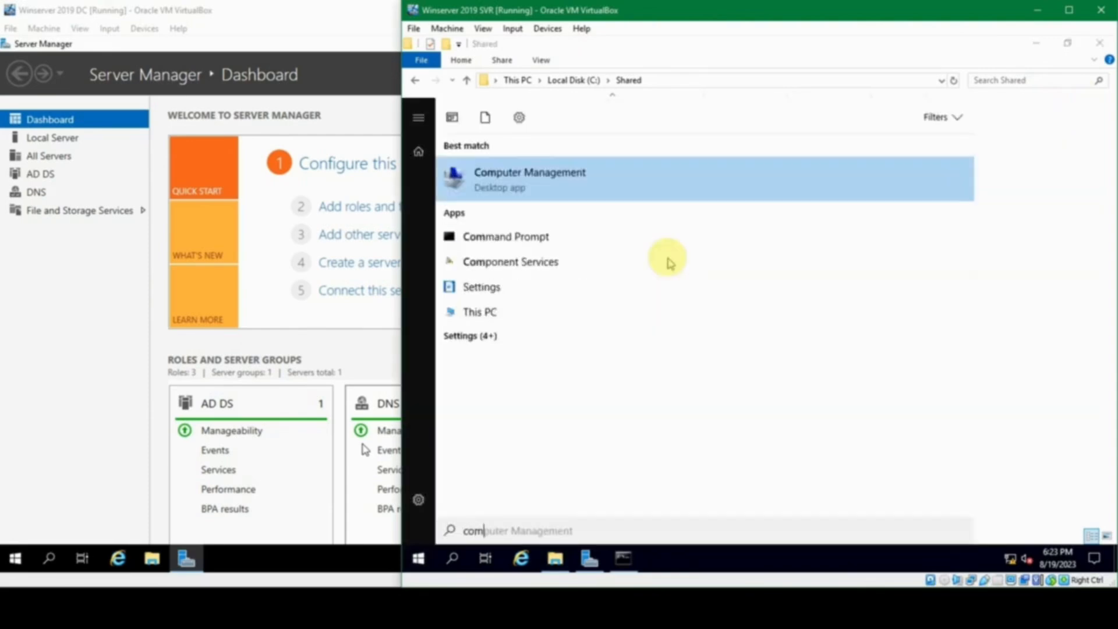
type("puter")
key("Return")
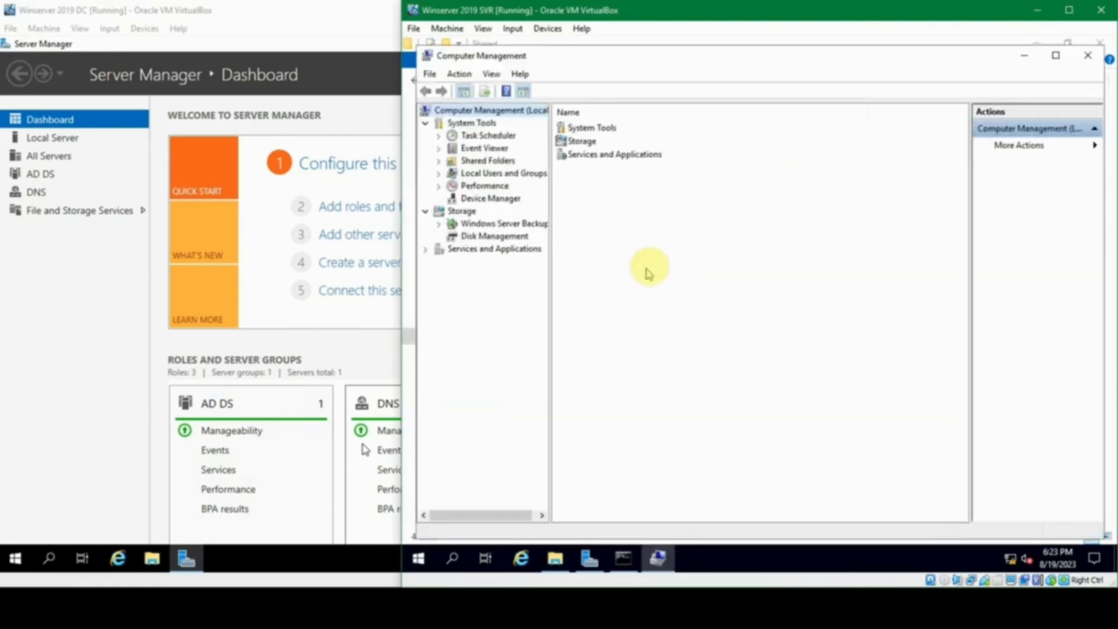
left_click(1054, 60)
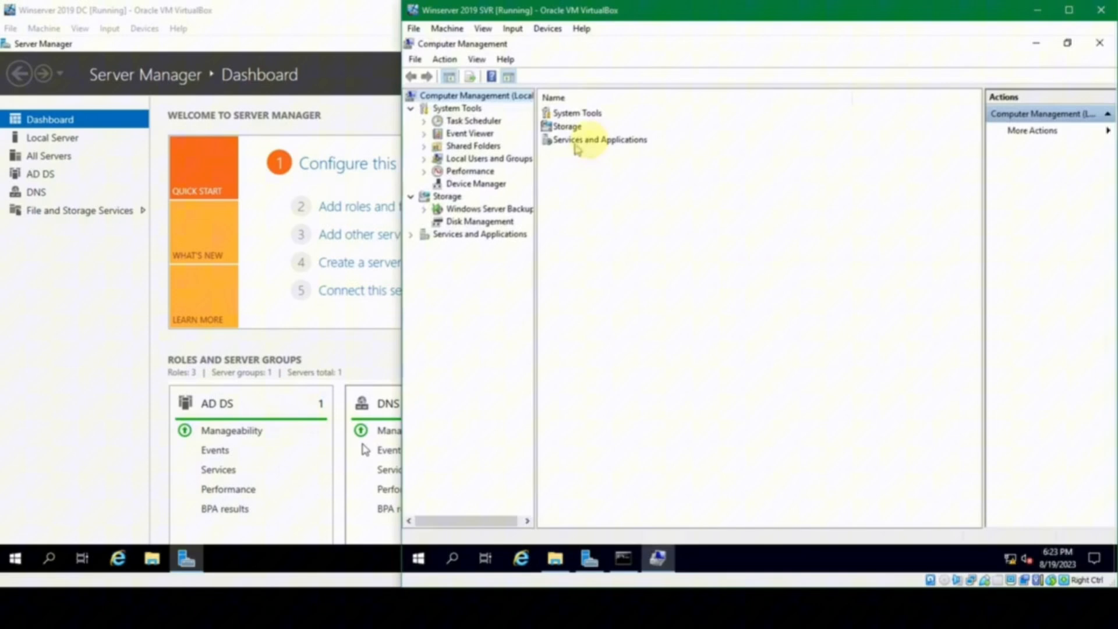
- Check the Shares and Sessions lists under Shared Folders, widening the User and Computer columns to read the session entries
left_click(424, 146)
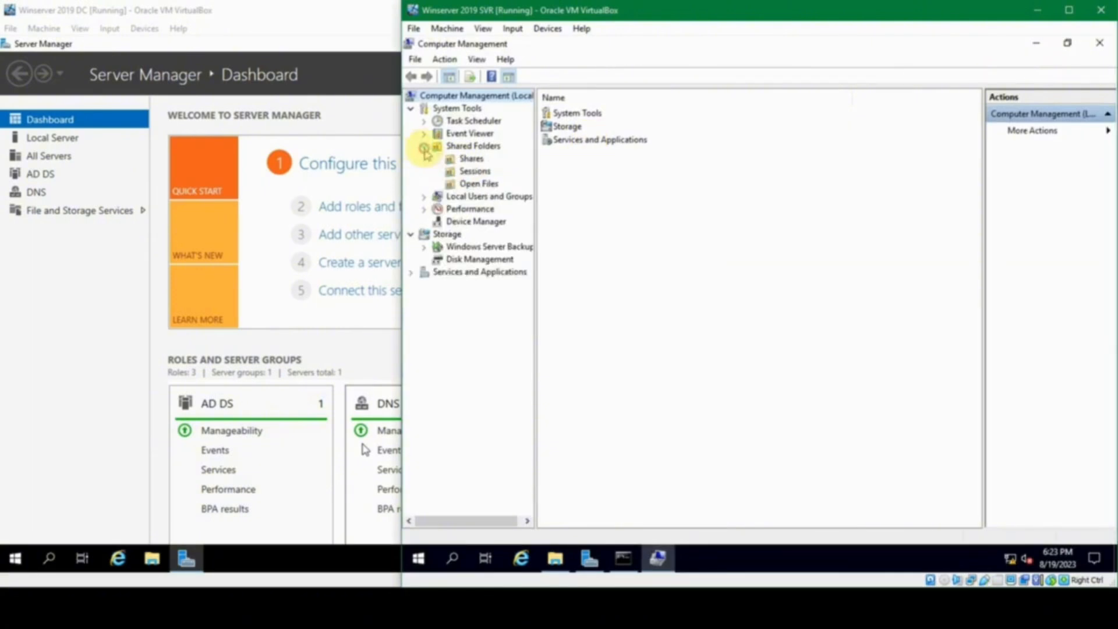
left_click(470, 159)
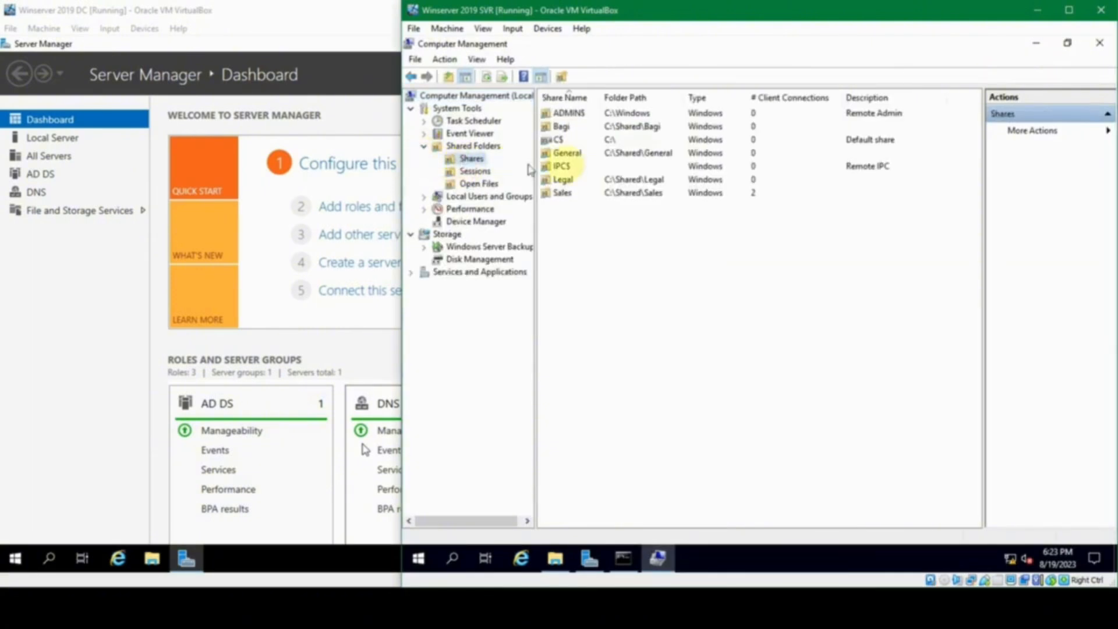
left_click(471, 172)
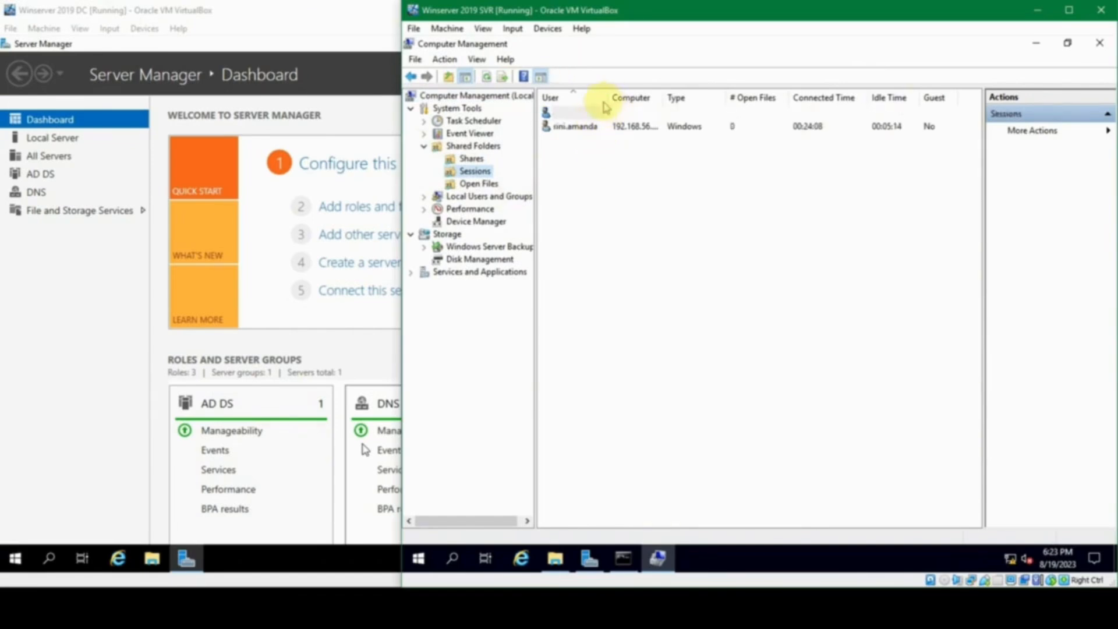
left_click(606, 111)
left_click_drag(608, 97, 645, 98)
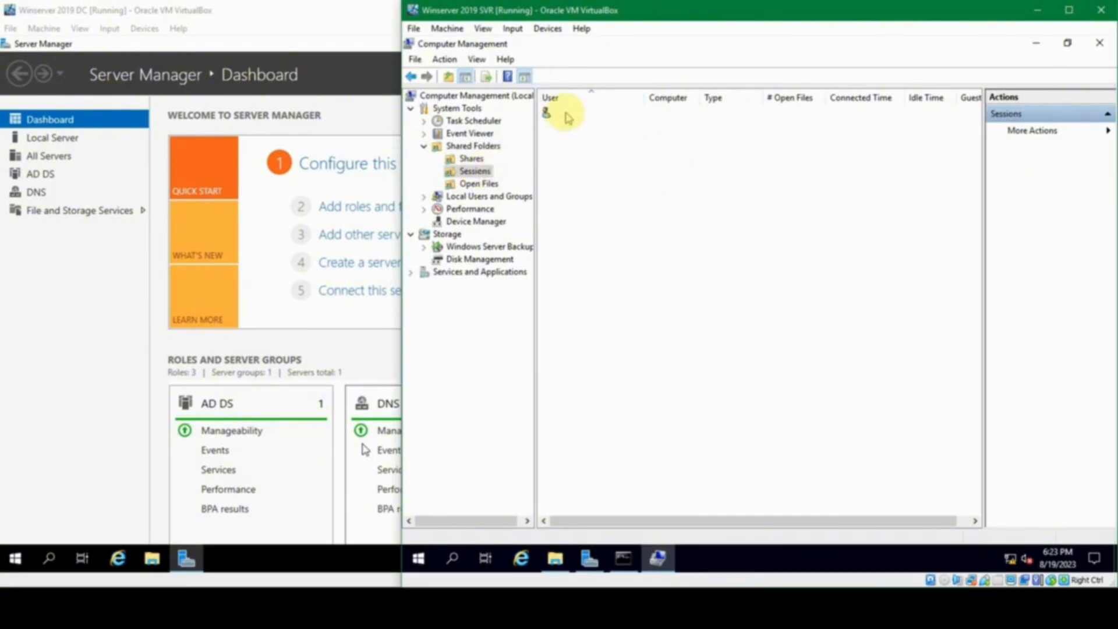
left_click(567, 126)
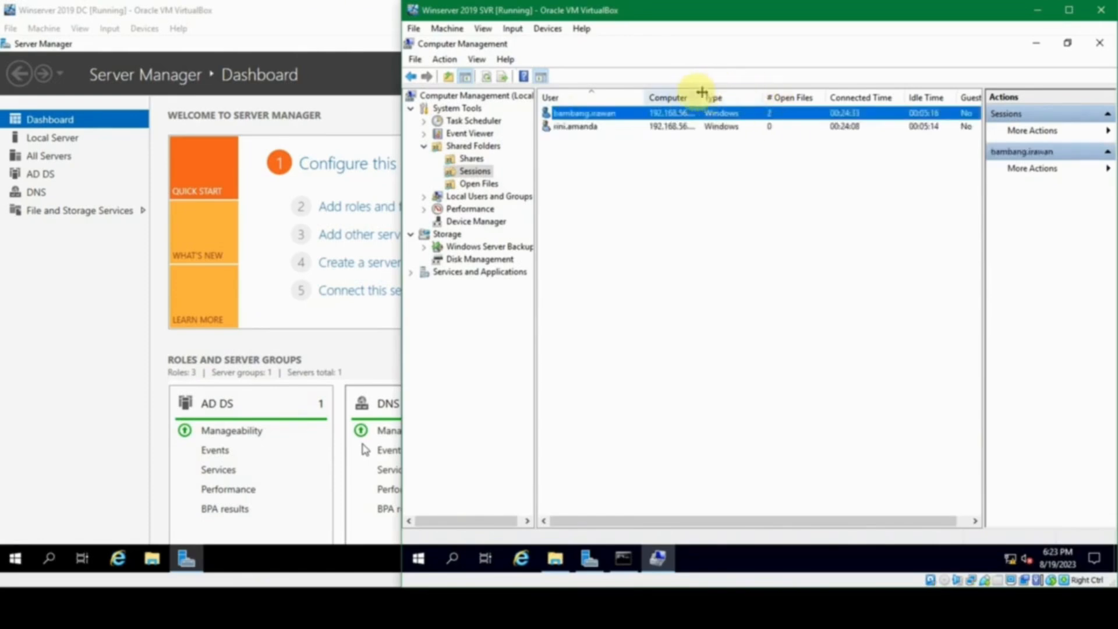
left_click_drag(696, 92, 730, 99)
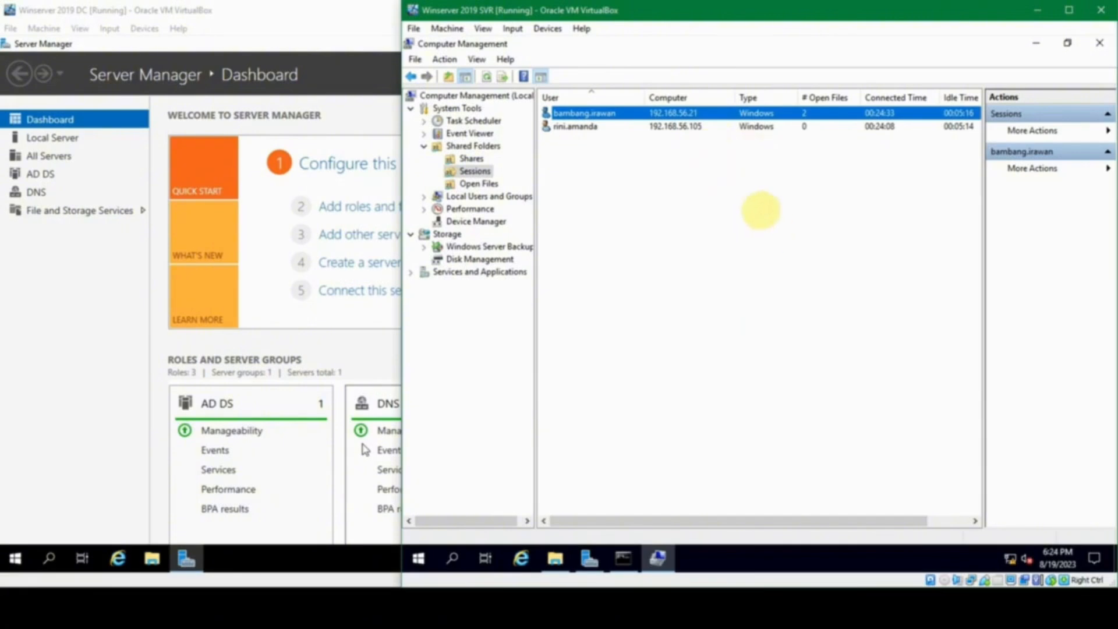
- Examine the Open Files list under Shared Folders, widening the Open File and Accessed By columns and selecting the first entry
left_click(478, 184)
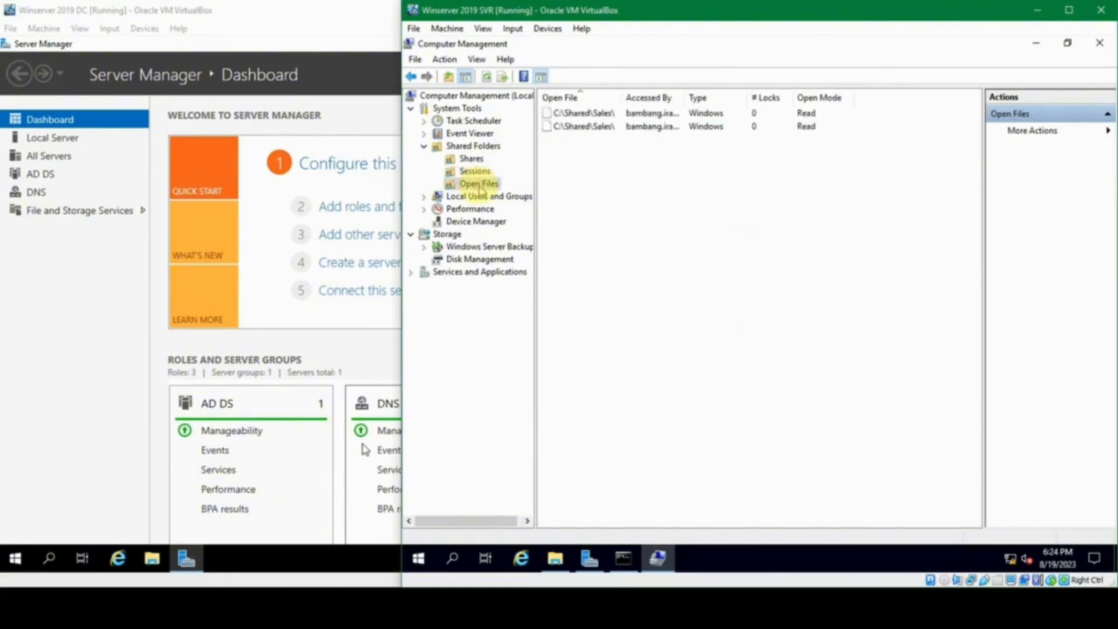
left_click_drag(618, 97, 661, 95)
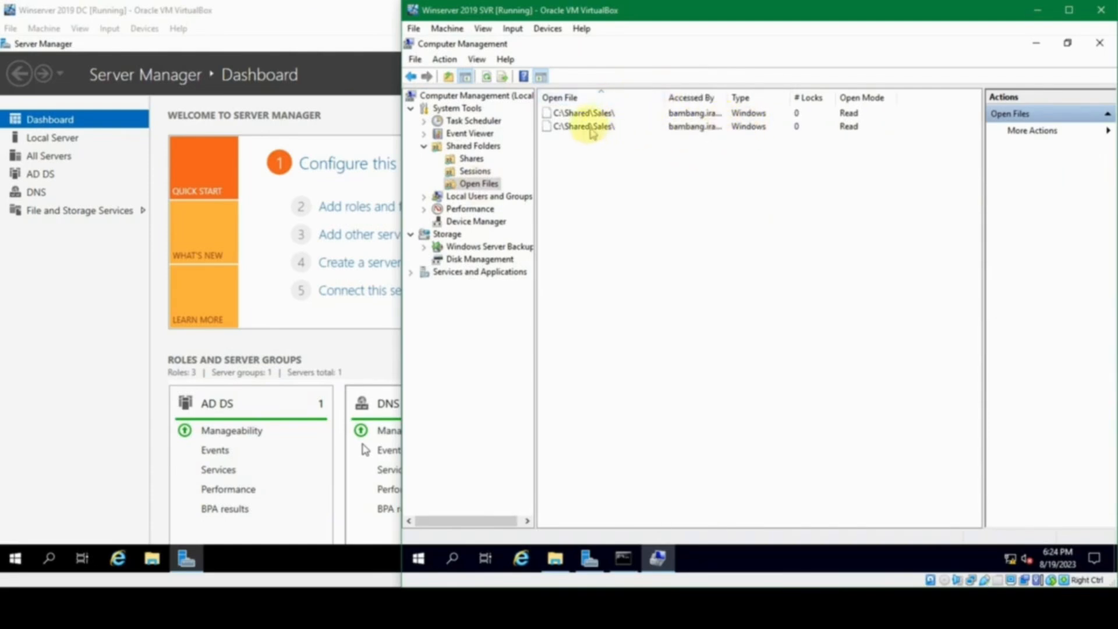
left_click_drag(724, 96, 802, 95)
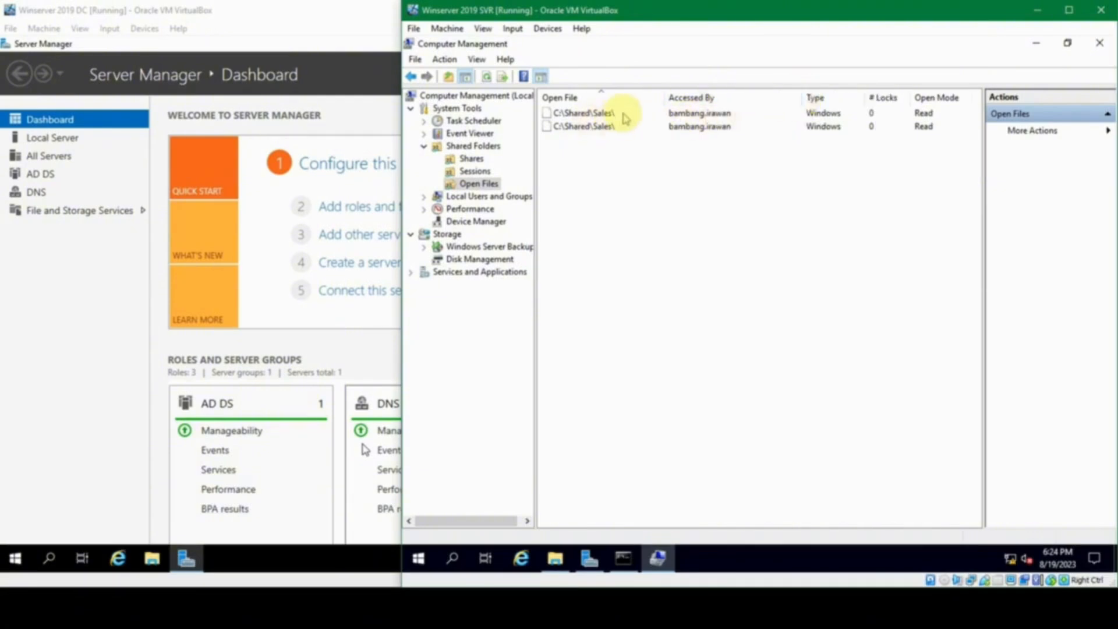
left_click(678, 112)
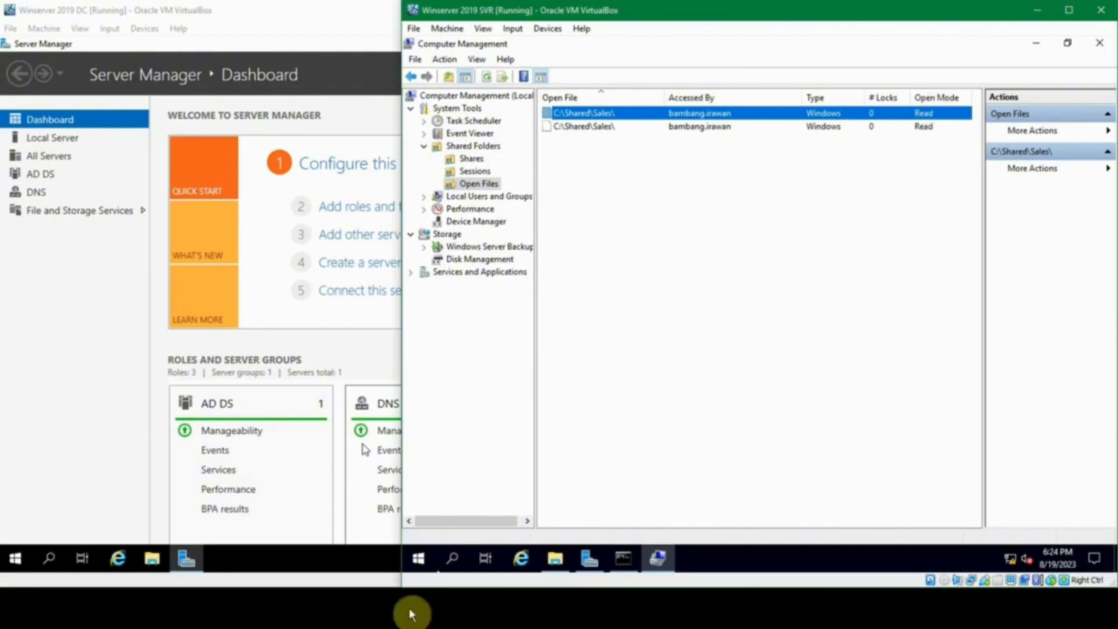
- Switch to the Windows 10 1 machine and open test file from the General share on jkt-svr1
left_click(524, 582)
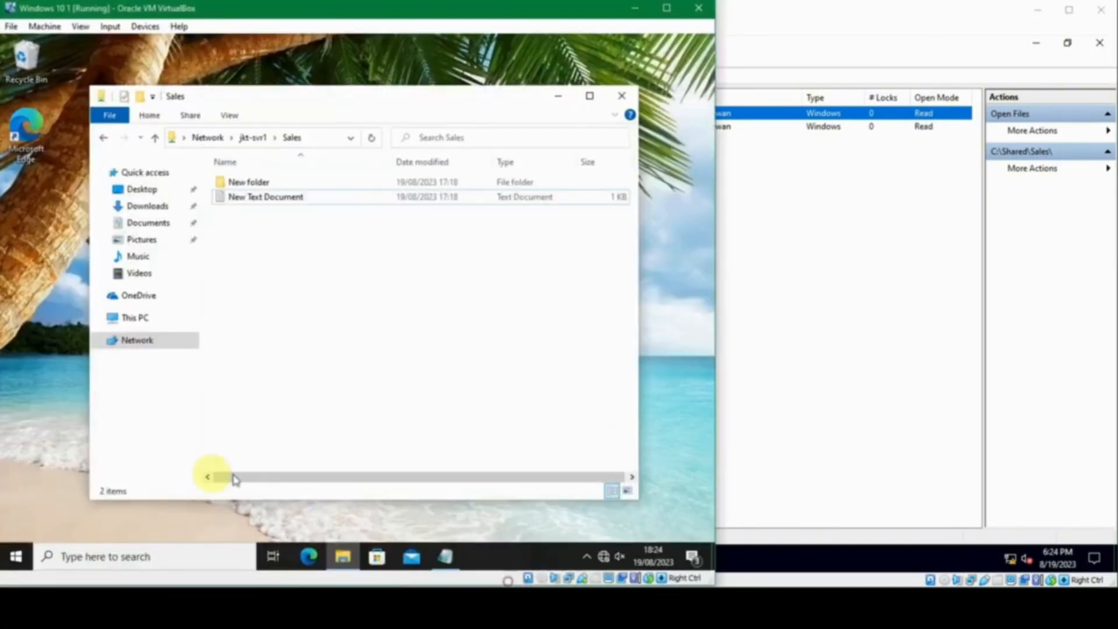
left_click(16, 557)
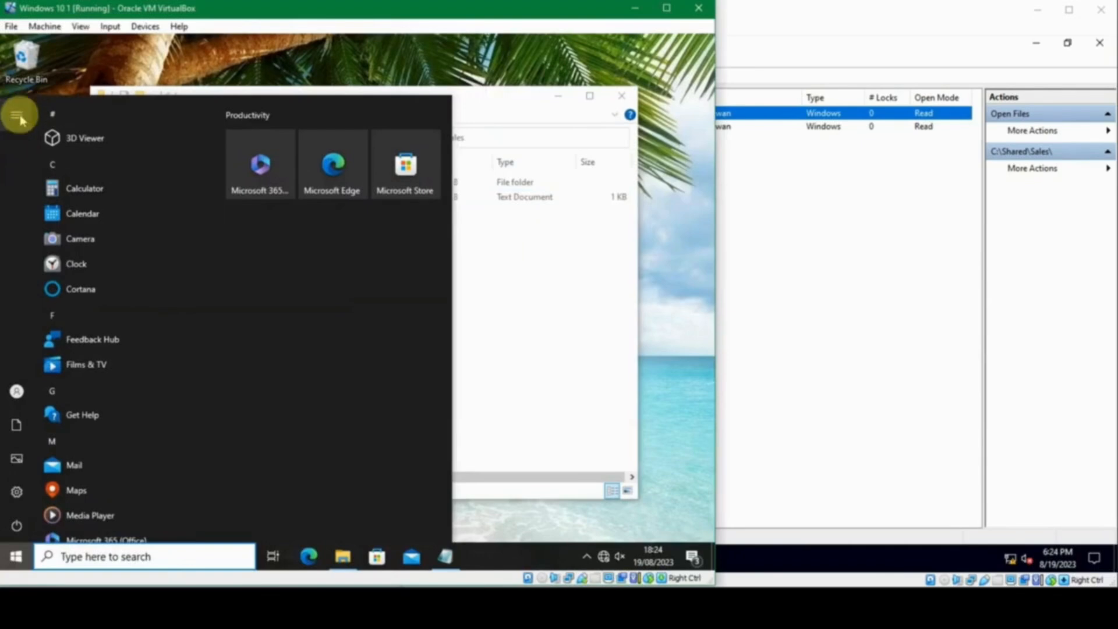
left_click(606, 298)
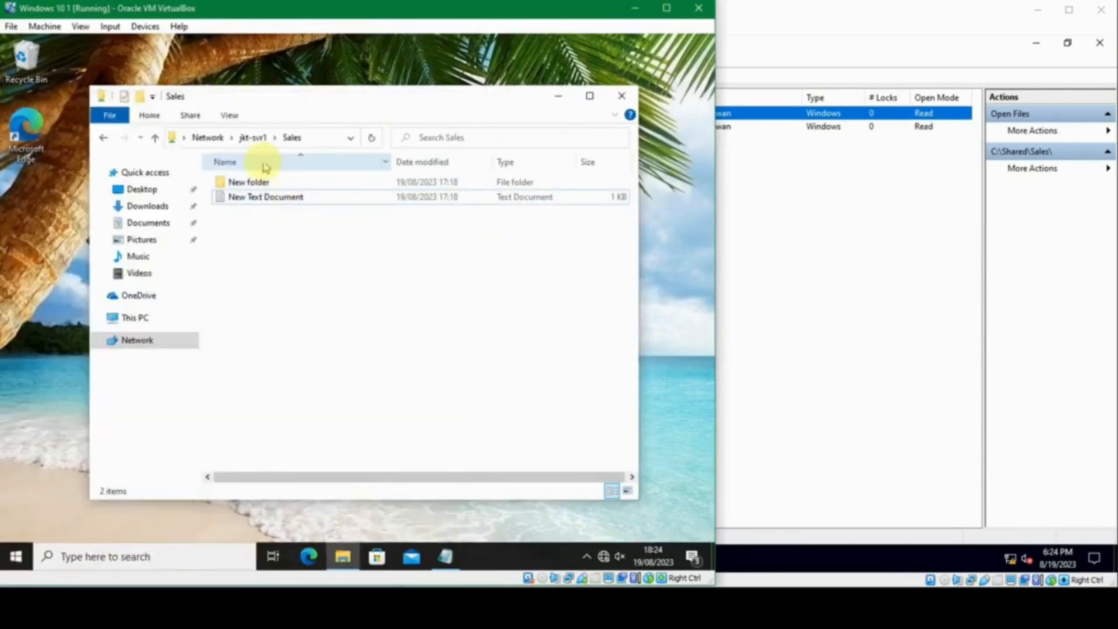
left_click(253, 139)
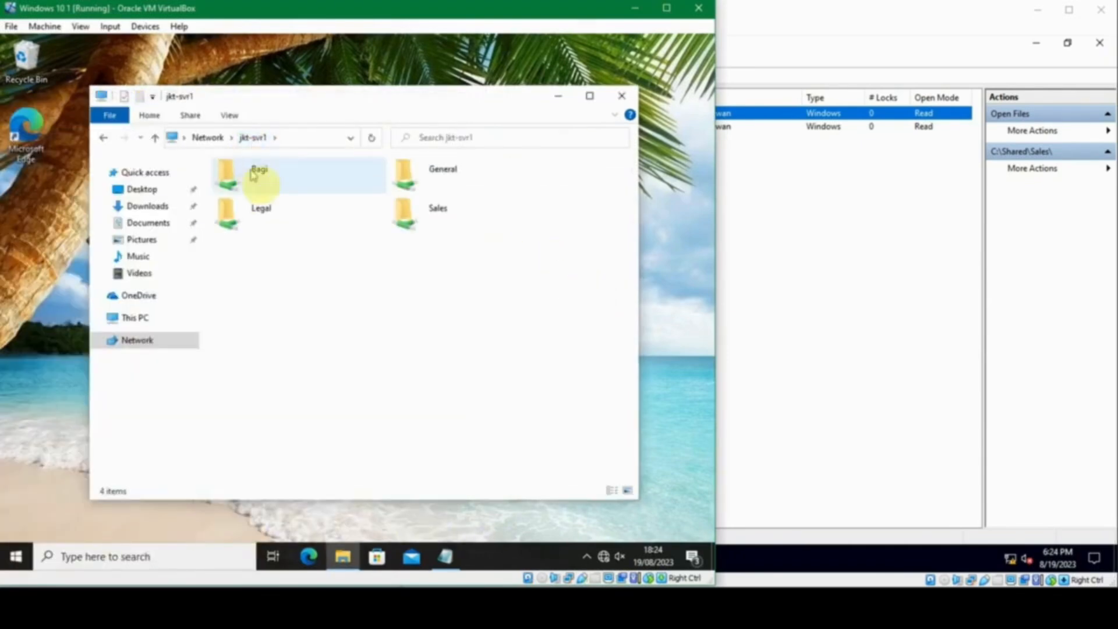
double_click(391, 183)
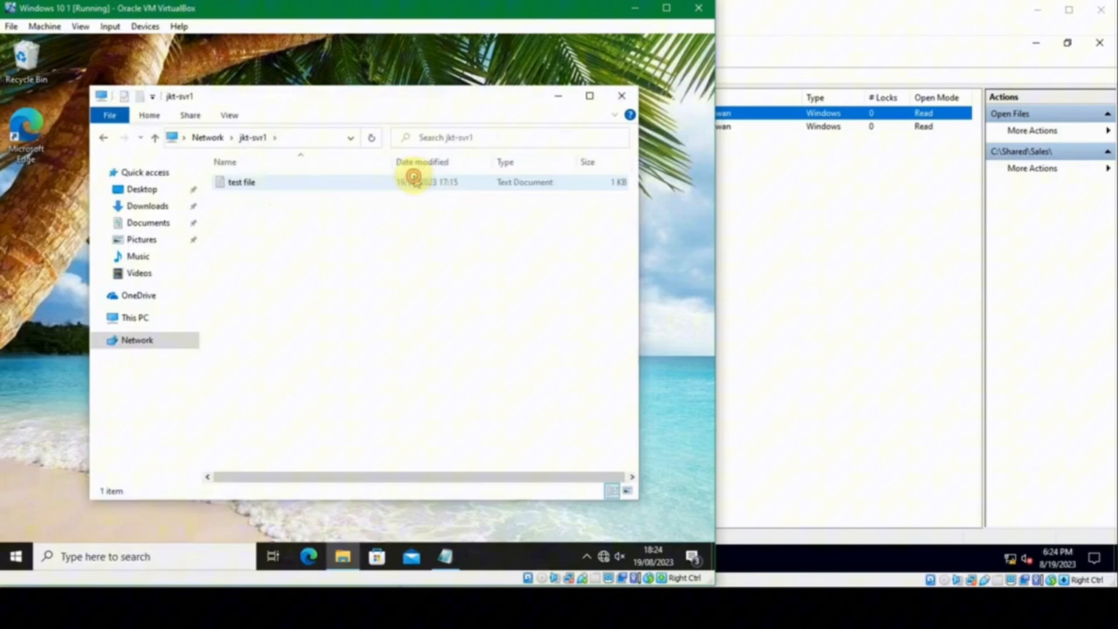
double_click(258, 187)
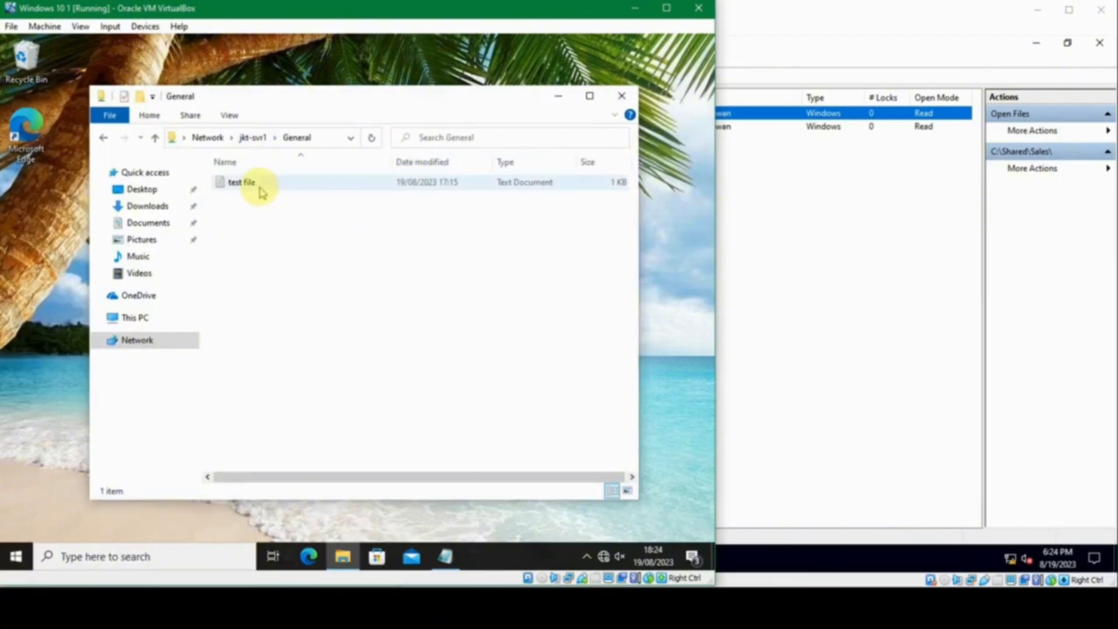
- Examine the Open Files list on the SVR machine, adjusting the Open File column width and selecting the test file.txt entry
left_click(879, 179)
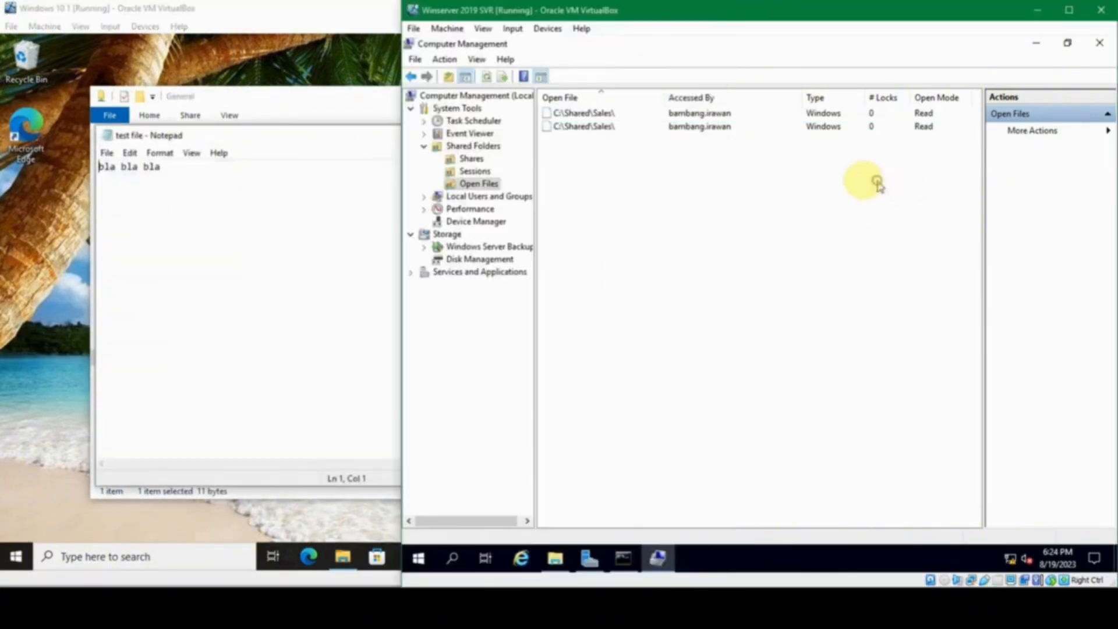
right_click(599, 185)
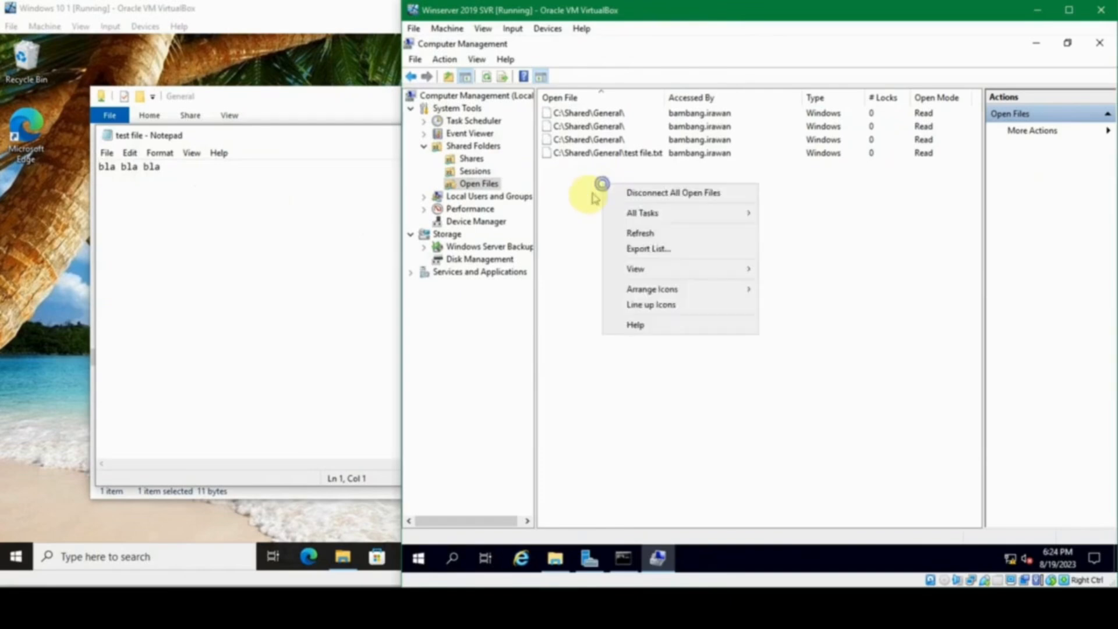
left_click(576, 169)
left_click_drag(665, 96, 715, 95)
left_click(601, 154)
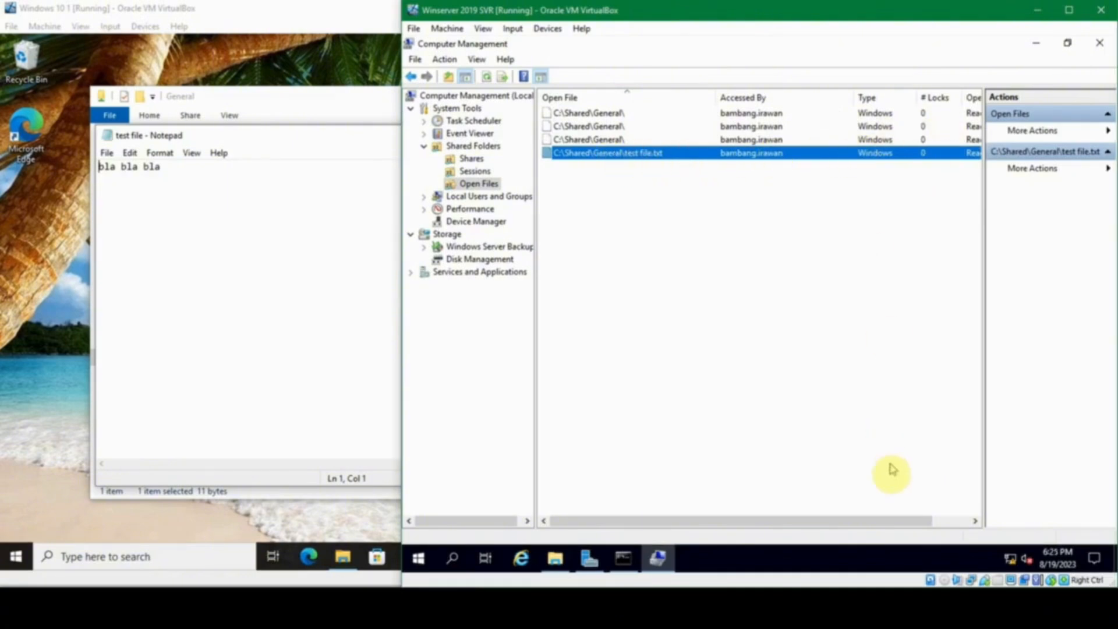
left_click_drag(897, 518, 813, 532)
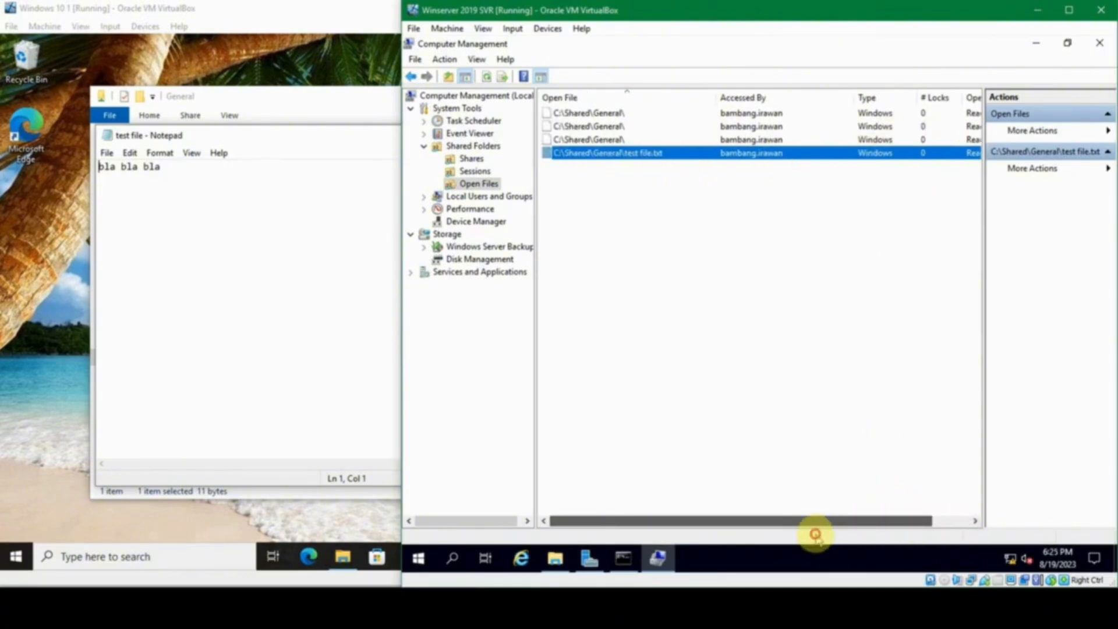
left_click_drag(710, 98, 681, 99)
- Compare the Sessions list with the Open Files list under Shared Folders, selecting the session from 192.168.56.21
left_click(475, 171)
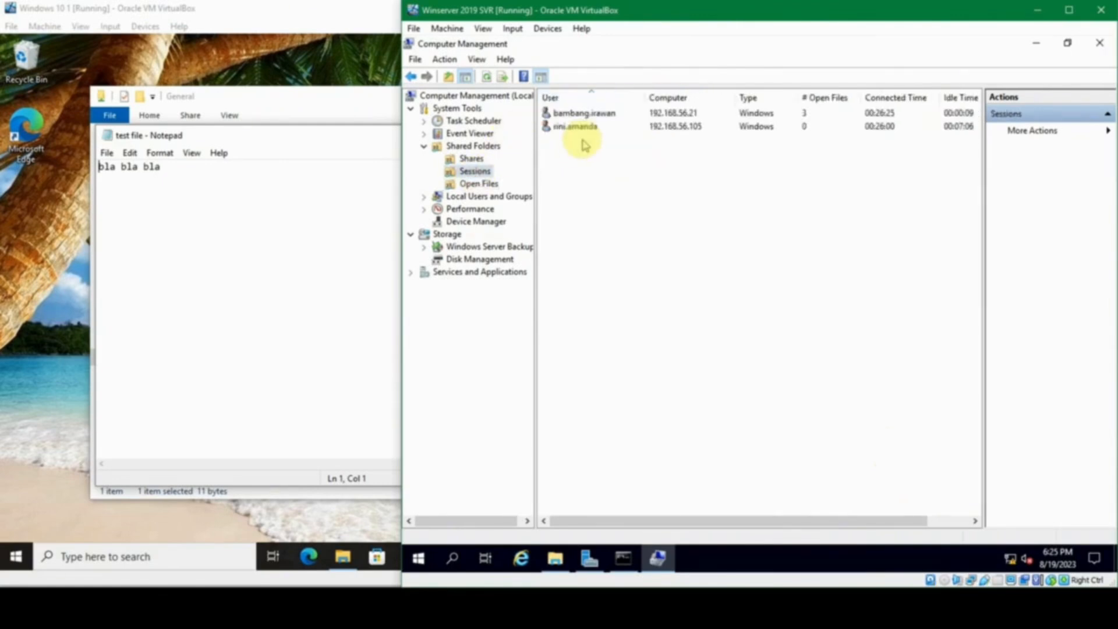
left_click(617, 115)
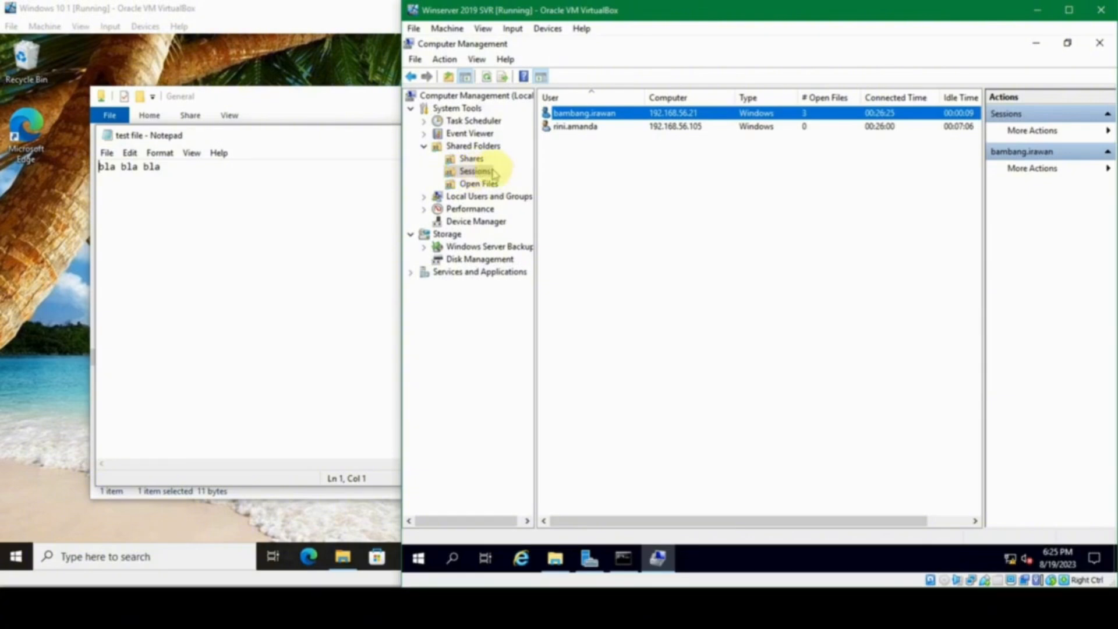
left_click(478, 183)
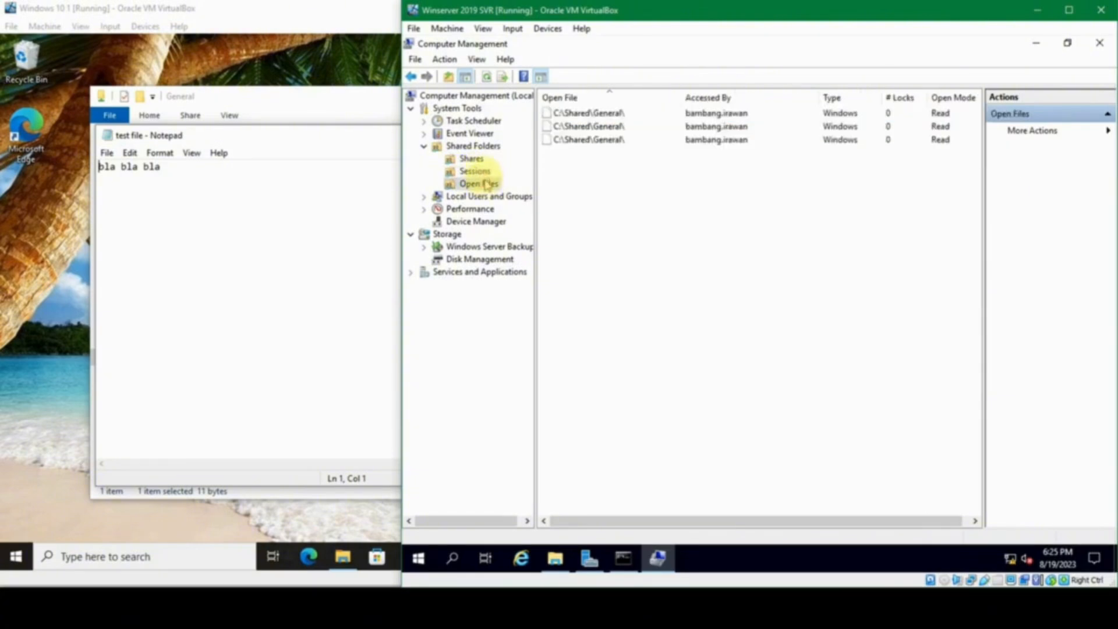
- Close the session from computer 192.168.56.21 in the Sessions list
left_click(475, 171)
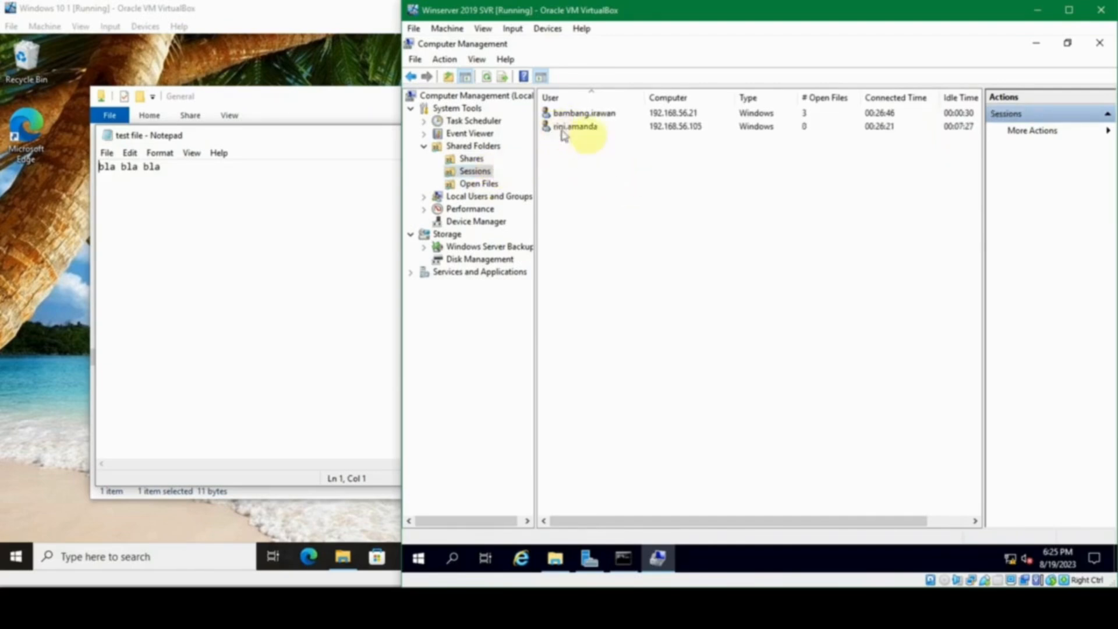
left_click(597, 114)
right_click(594, 114)
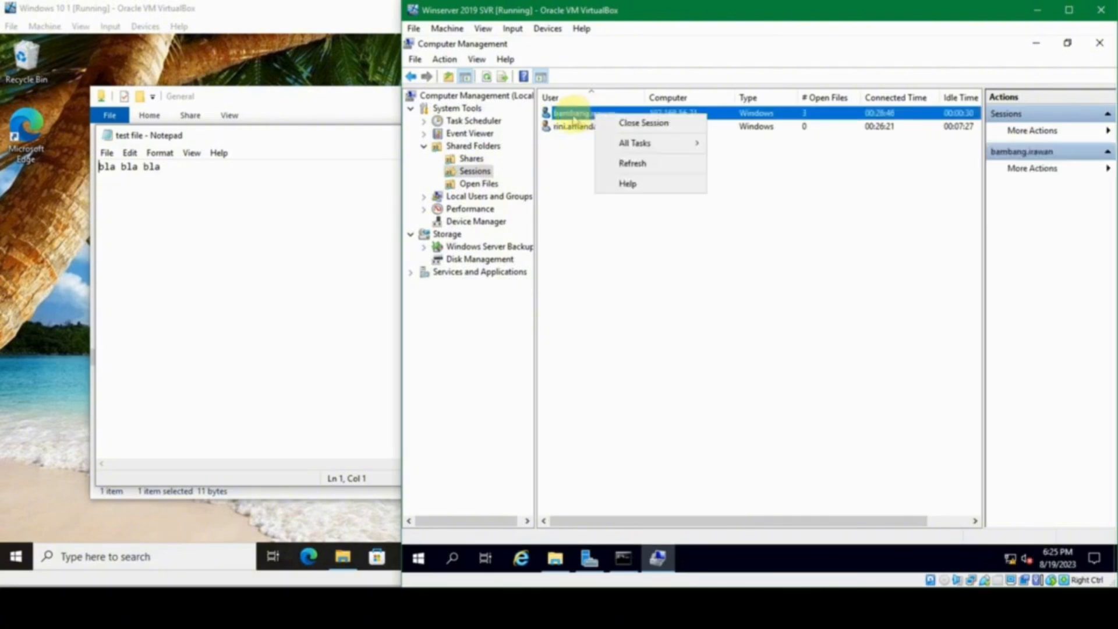
left_click(635, 121)
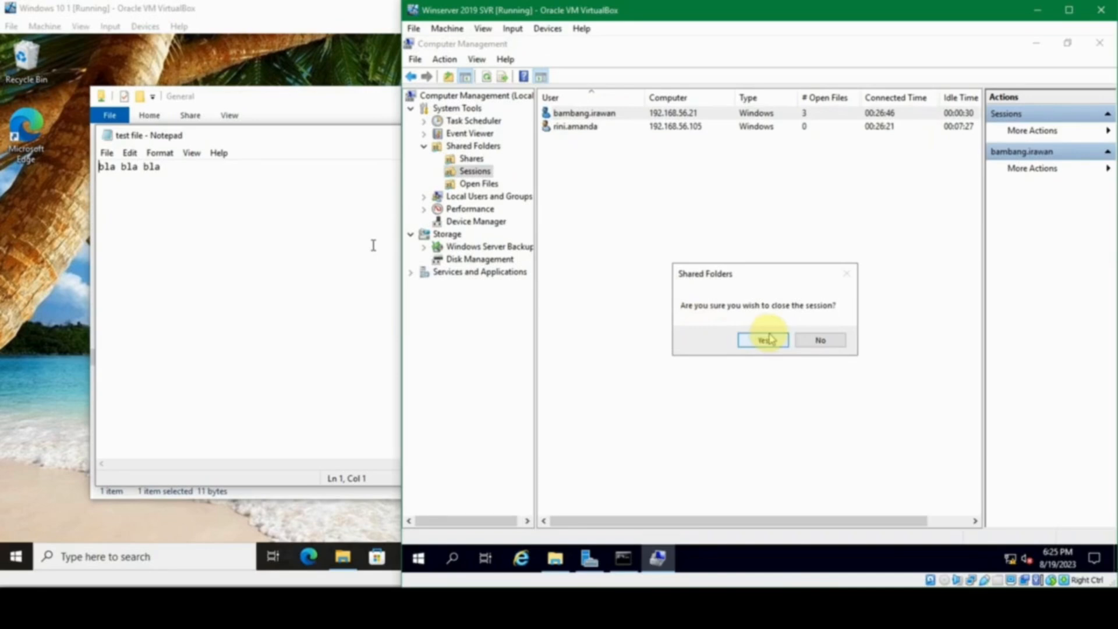
left_click(767, 339)
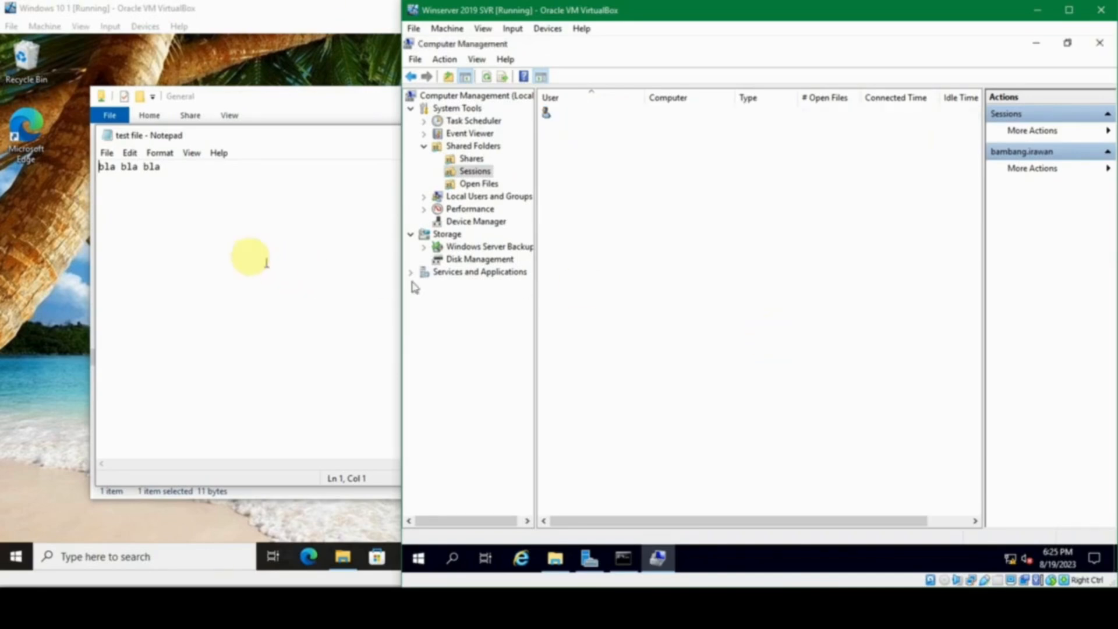
- On the Windows 10 1 machine, close both Notepad documents and the General folder window
left_click(250, 256)
left_click(604, 134)
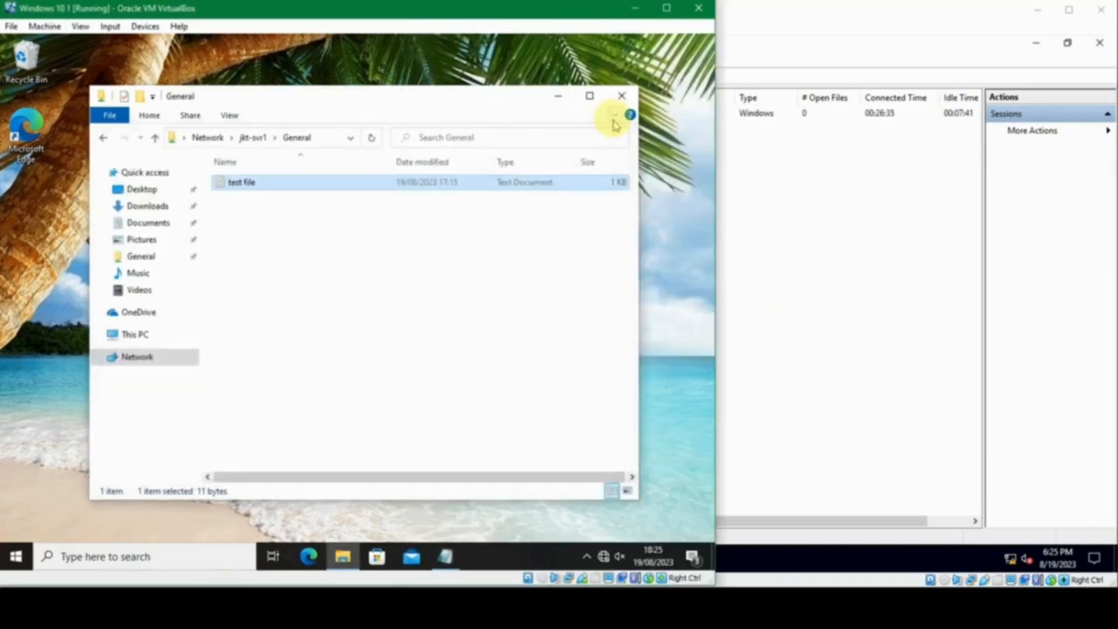
left_click(622, 97)
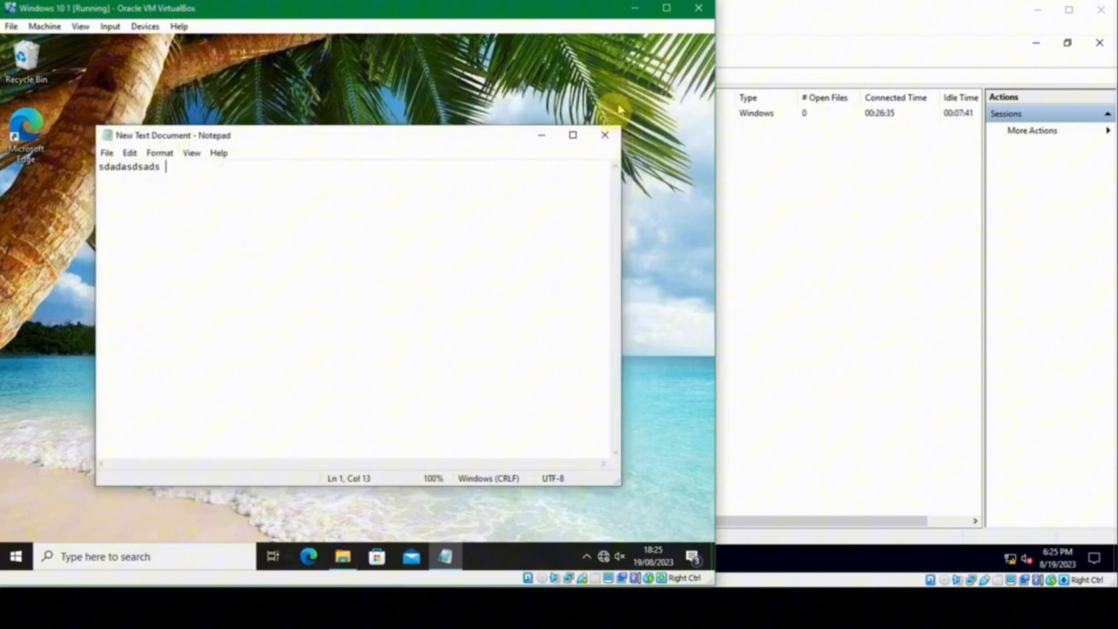
left_click(605, 136)
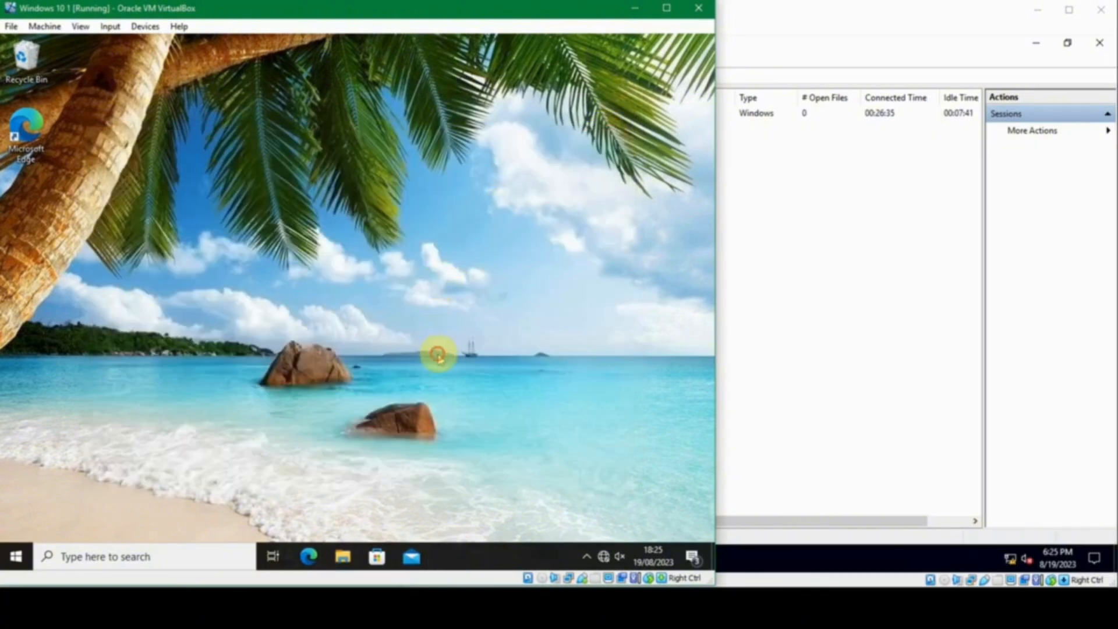
- Reconnect to \\jkt-svr1 through the Run dialog and open the General share
key("super")
key("super+r")
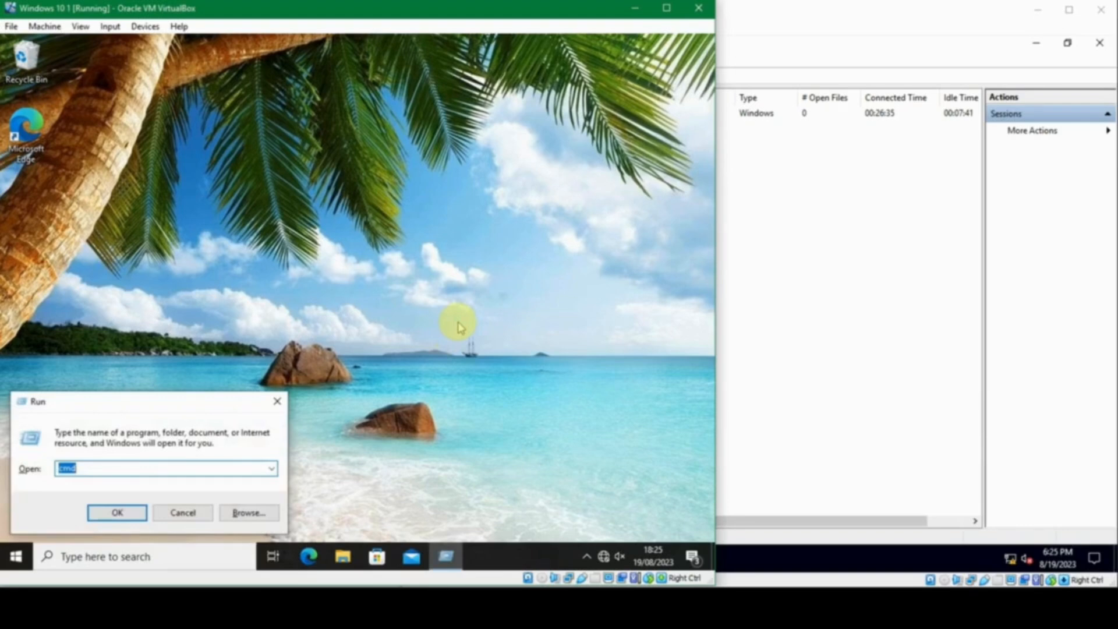
type("\\\\")
key("Down")
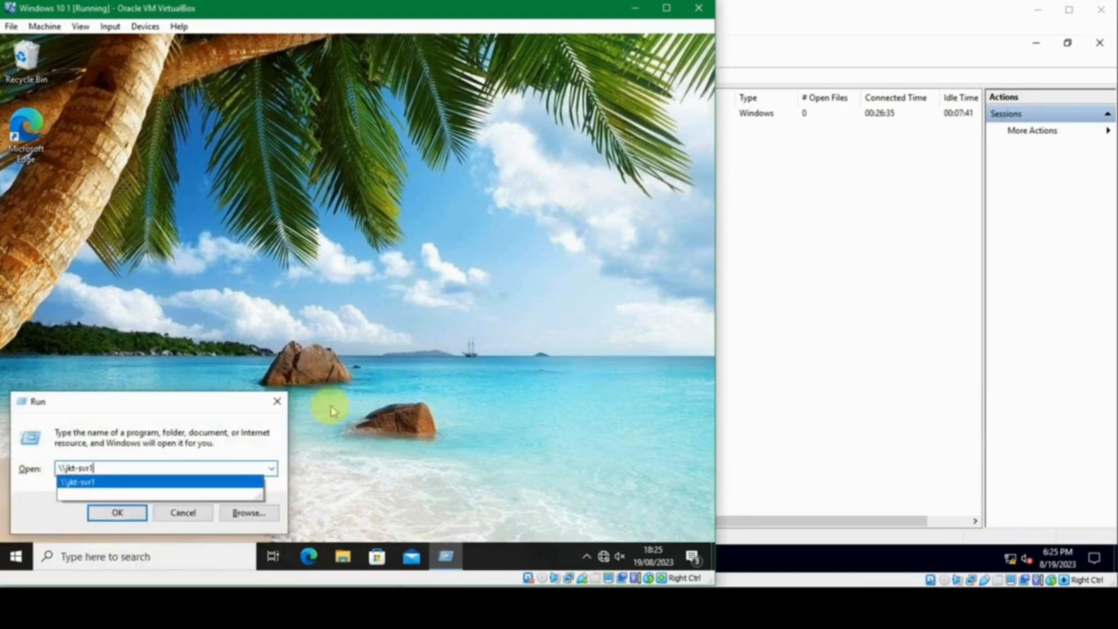
key("Return")
left_click(415, 168)
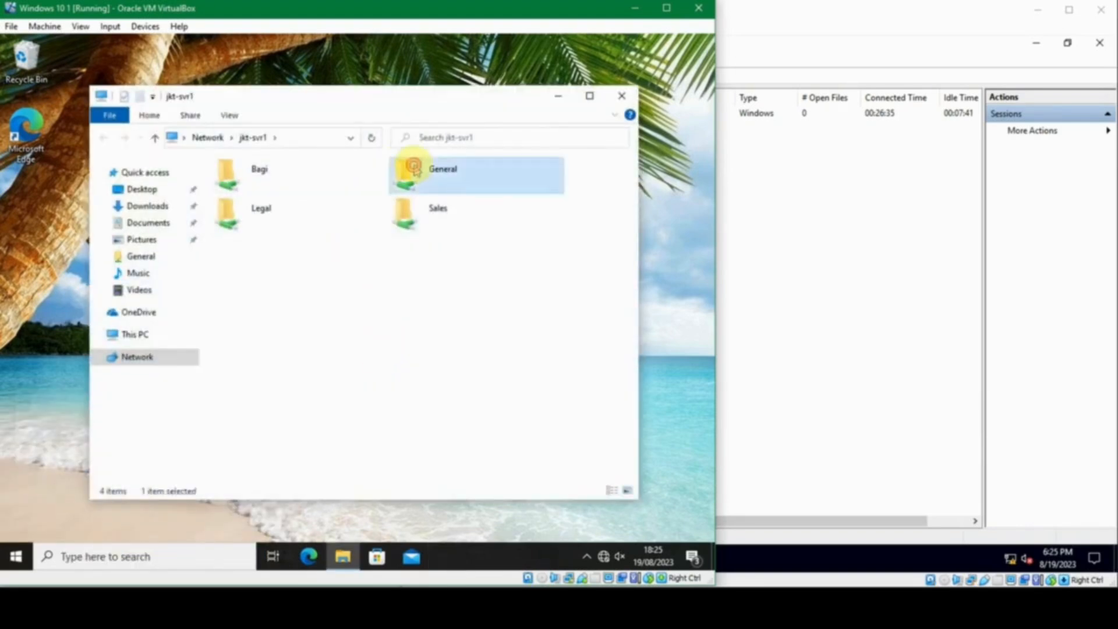
double_click(415, 169)
- Close the new session from 192.168.56.21 on the SVR machine, and close the General folder window on the Windows 10 1 machine
left_click(764, 178)
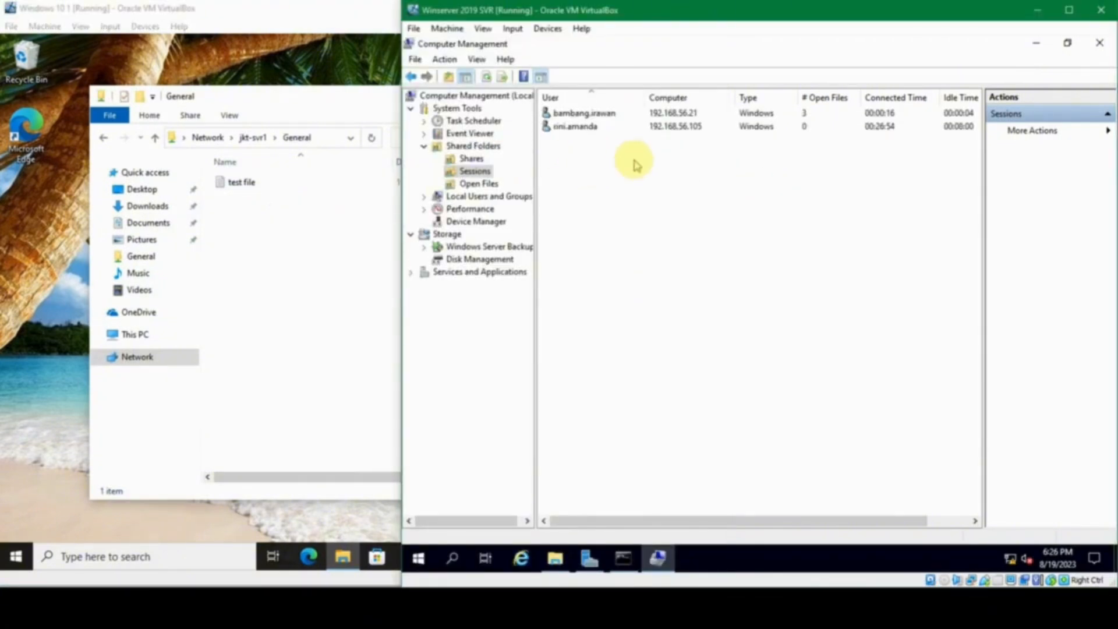
left_click(584, 115)
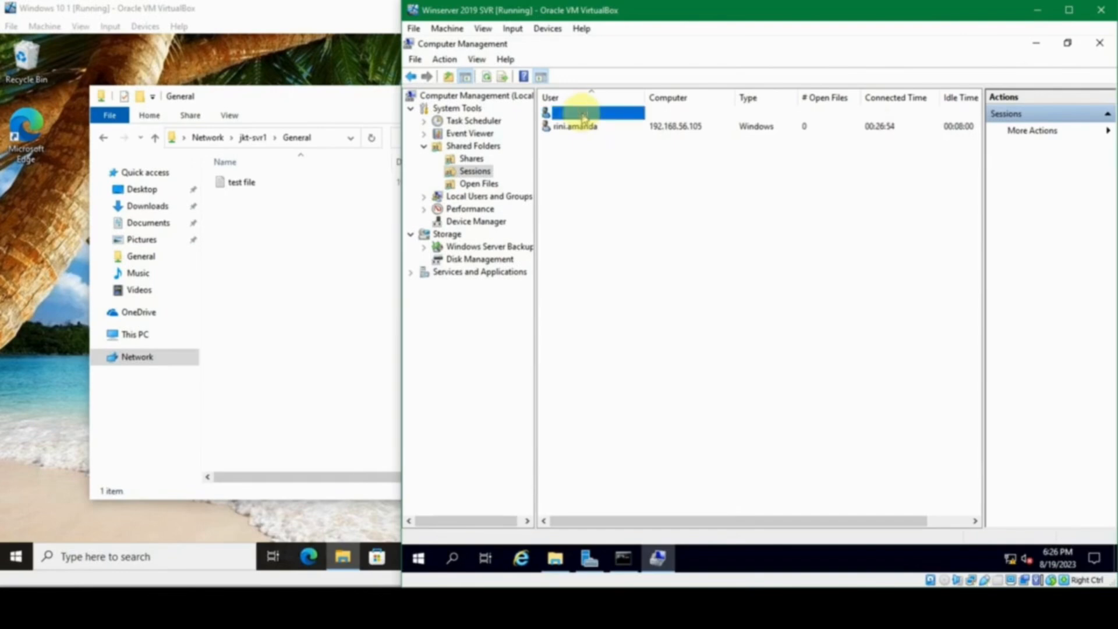
right_click(584, 116)
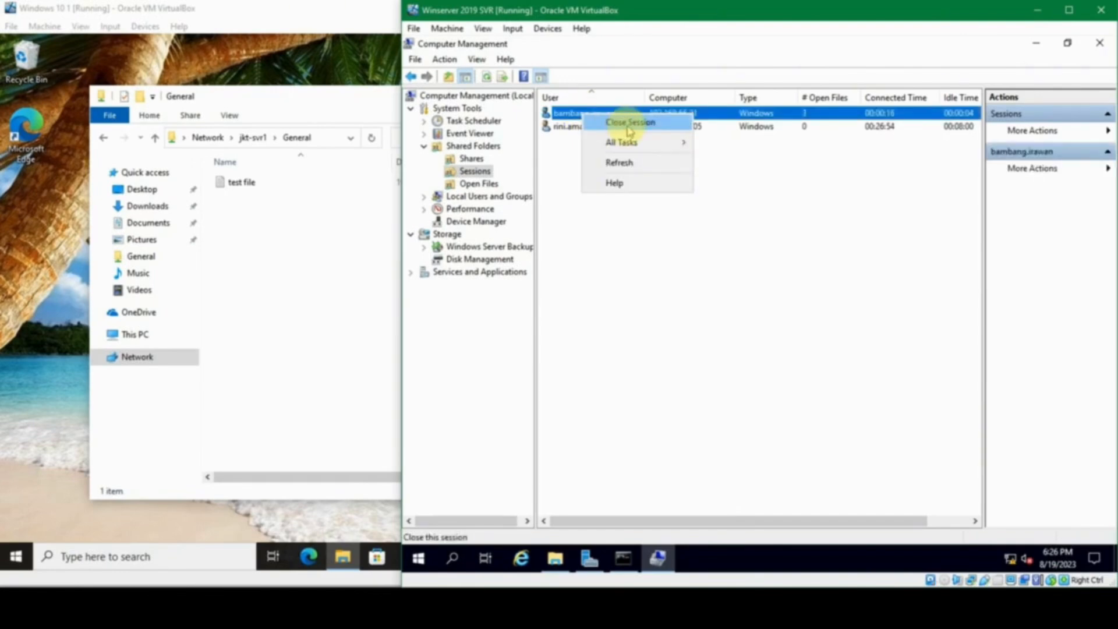
left_click(629, 123)
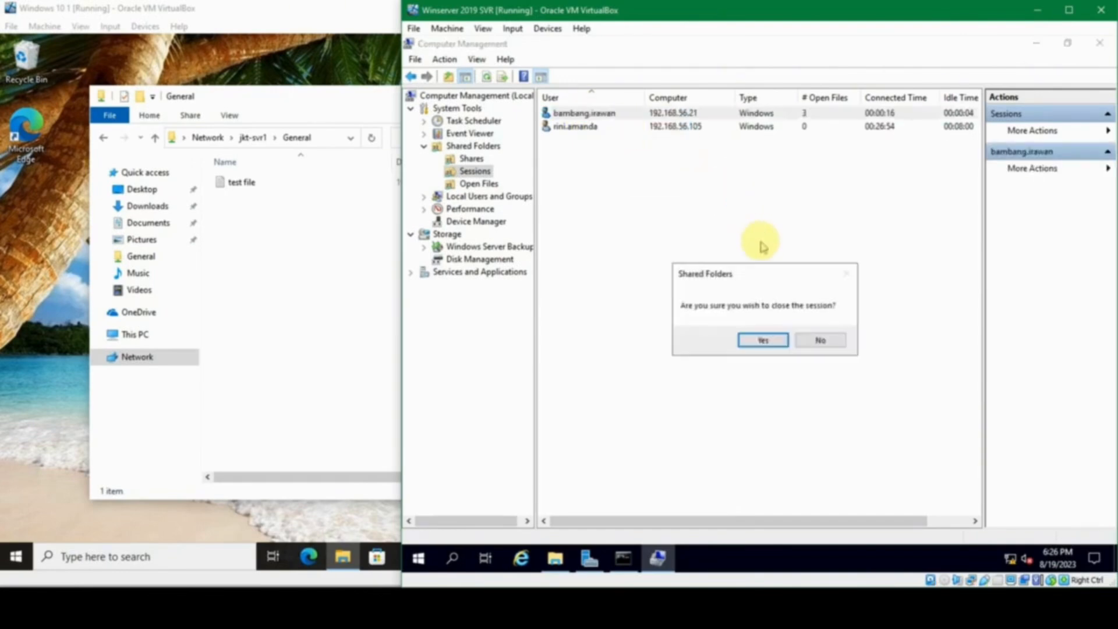
left_click(779, 341)
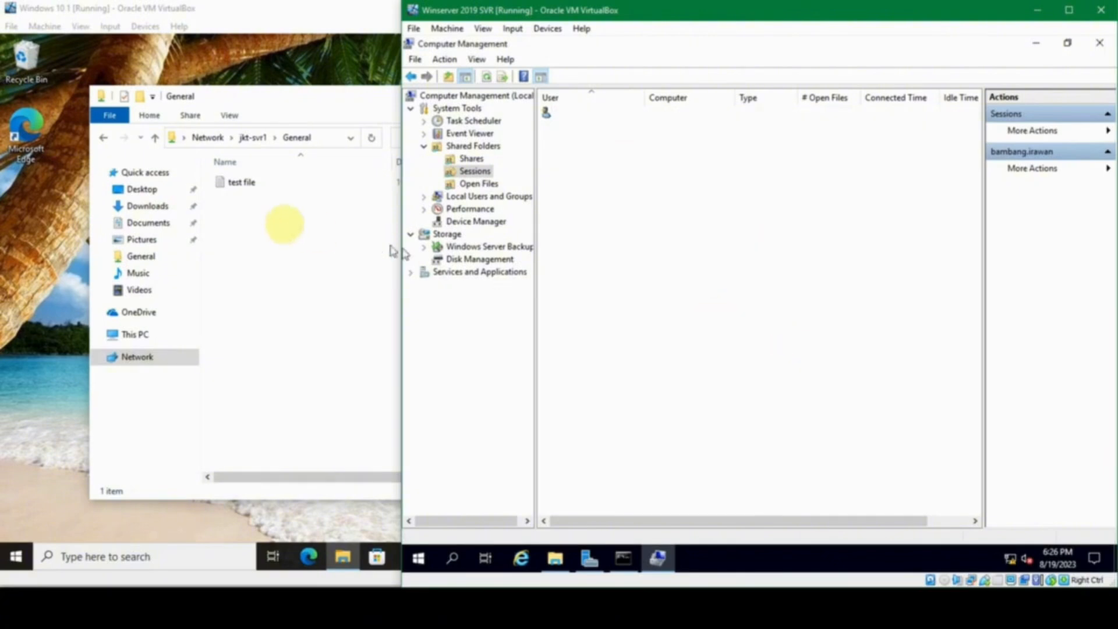
left_click(285, 227)
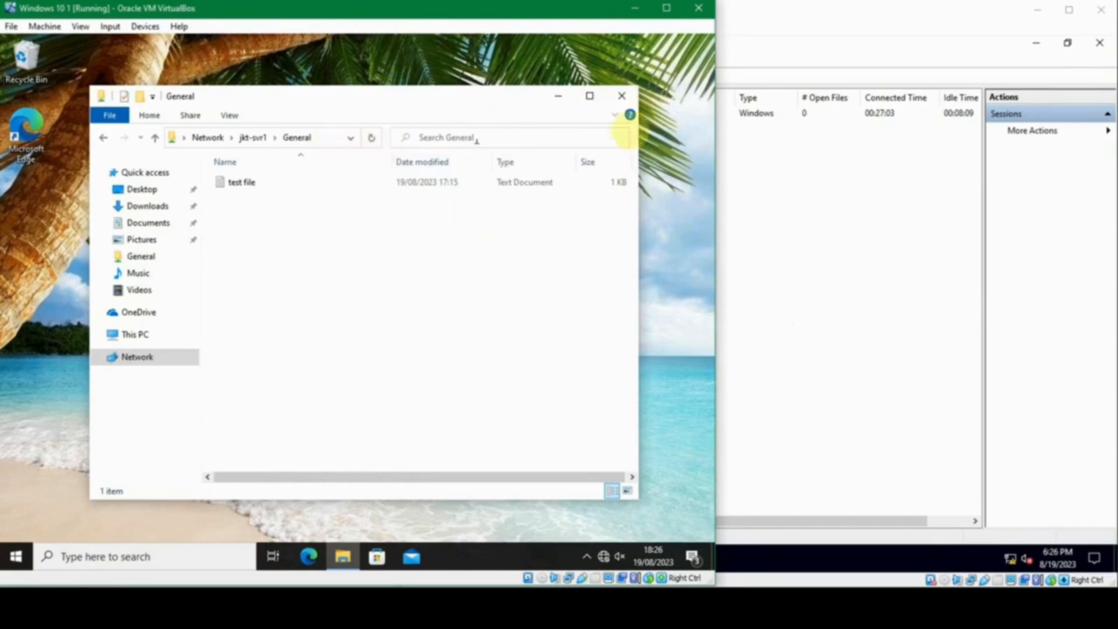
left_click(621, 95)
- Check the remaining entry in Sessions and the Open Files list under Shared Folders on the SVR machine
left_click(830, 133)
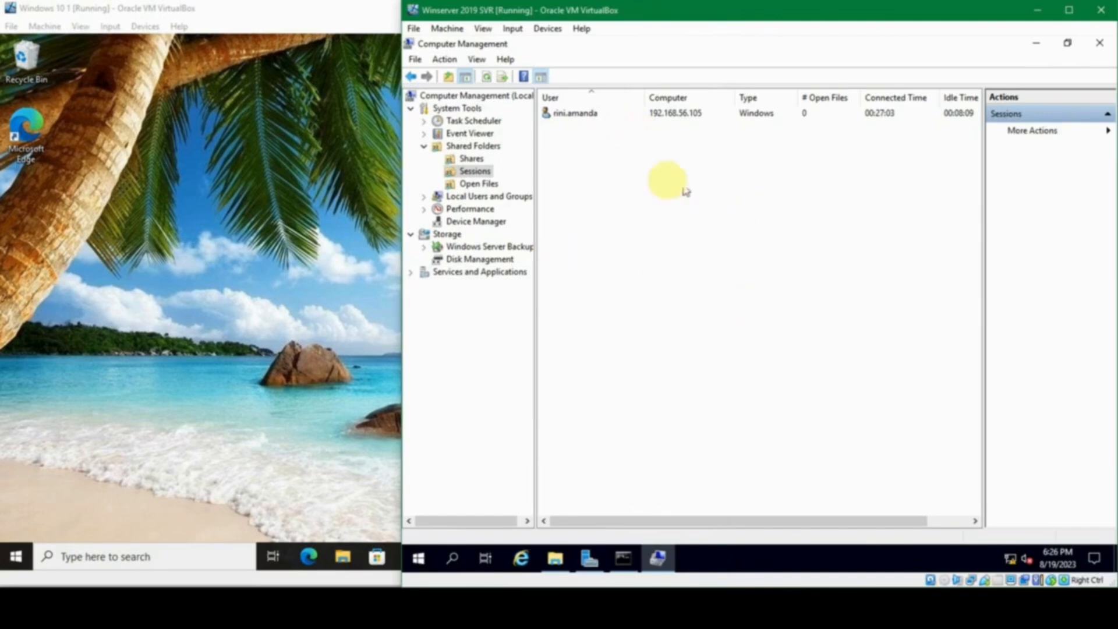
left_click(581, 119)
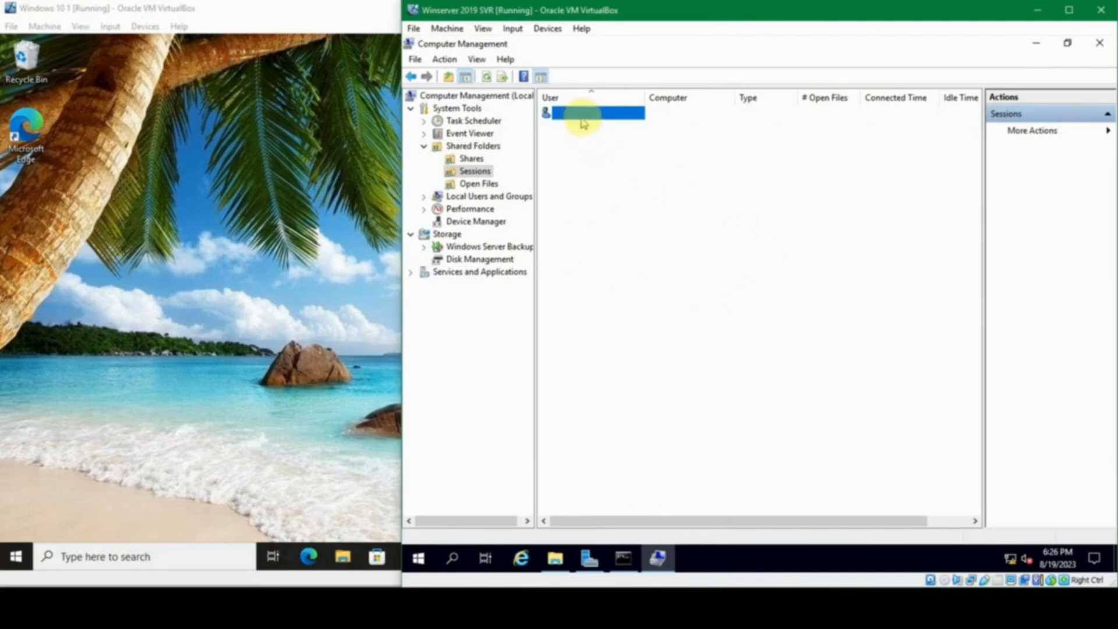
right_click(584, 122)
left_click(796, 223)
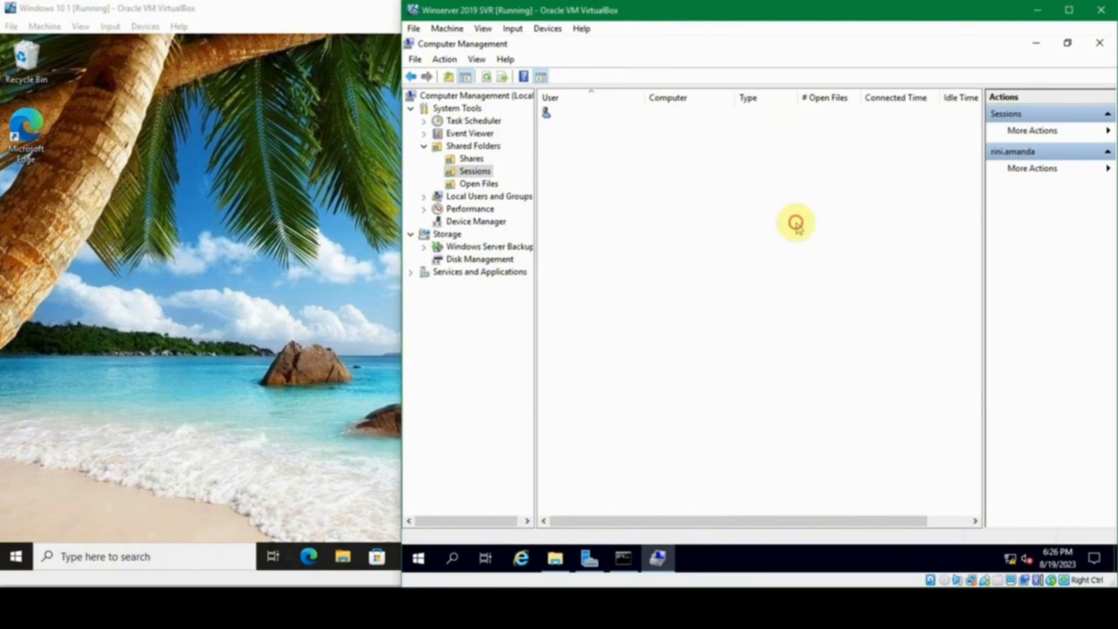
left_click(493, 183)
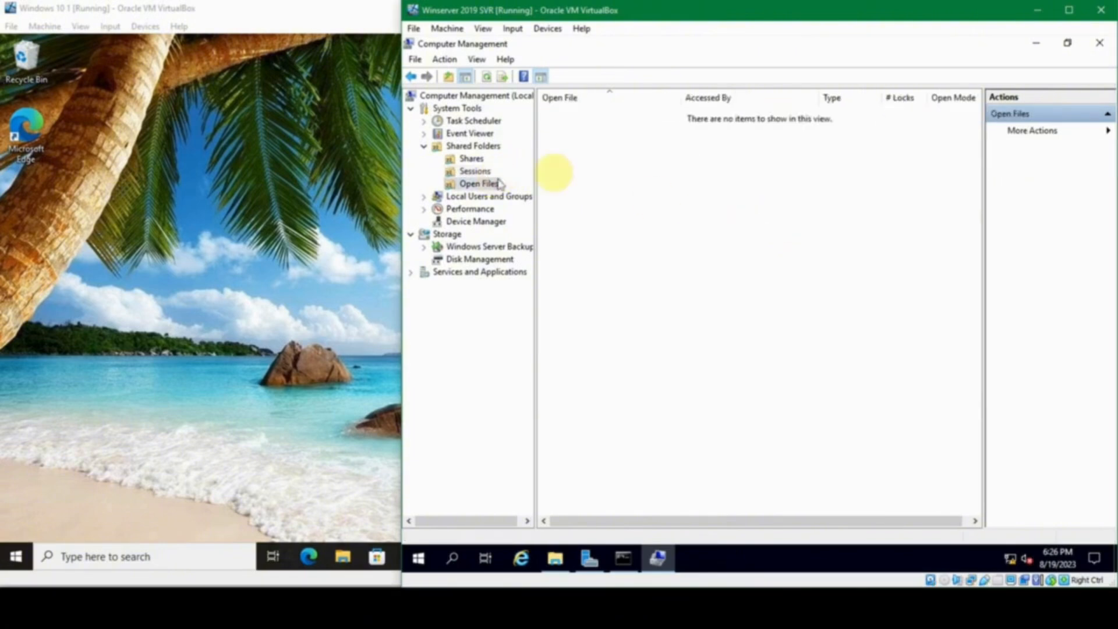
left_click(469, 170)
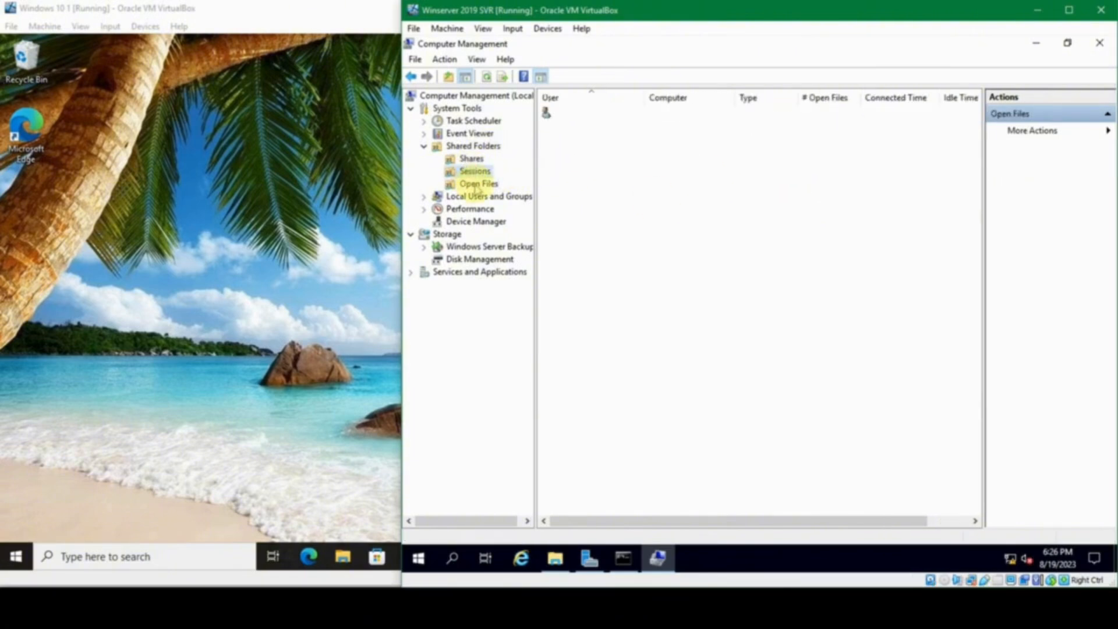
left_click(476, 183)
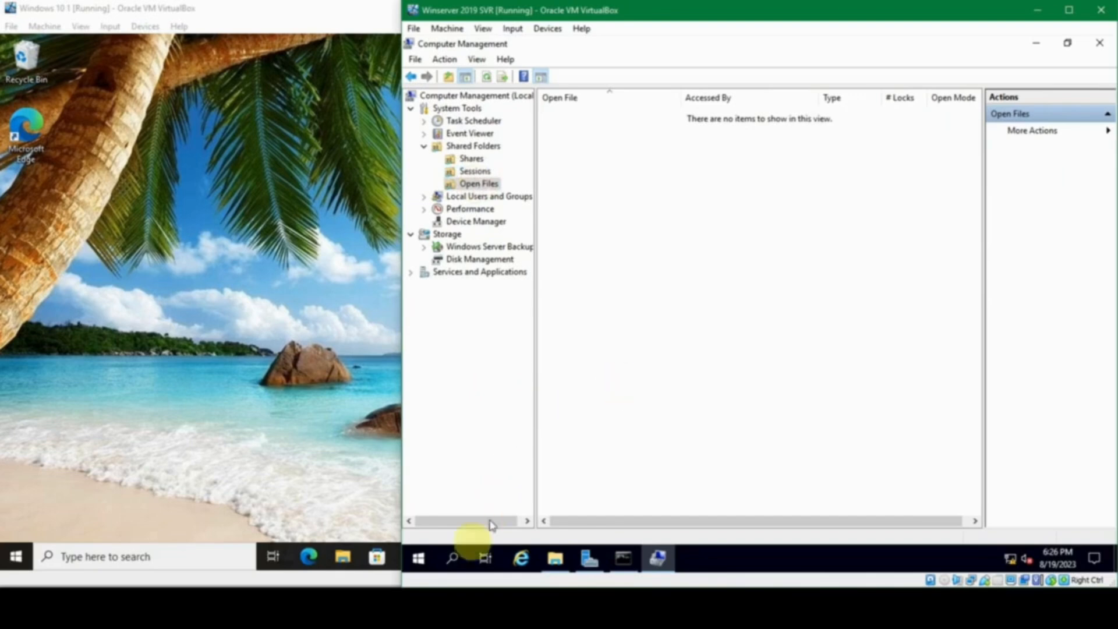
- On the Windows 10 1 machine, reconnect to \\jkt-svr1 through the Run dialog, open the Bagi share and return to the share list
mouse_move(478, 627)
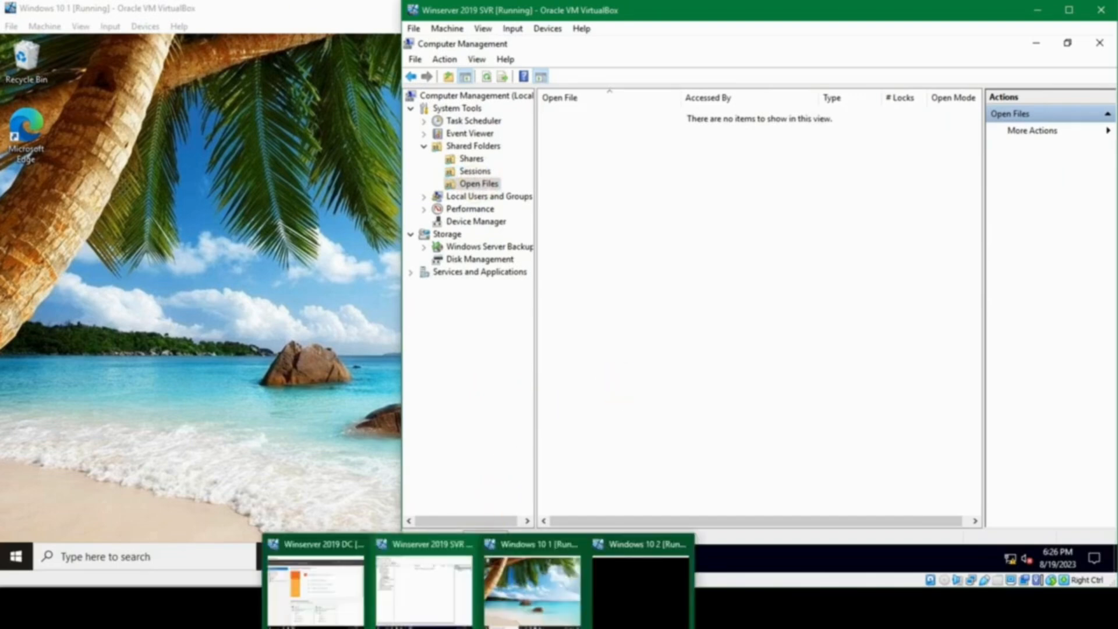
left_click(524, 591)
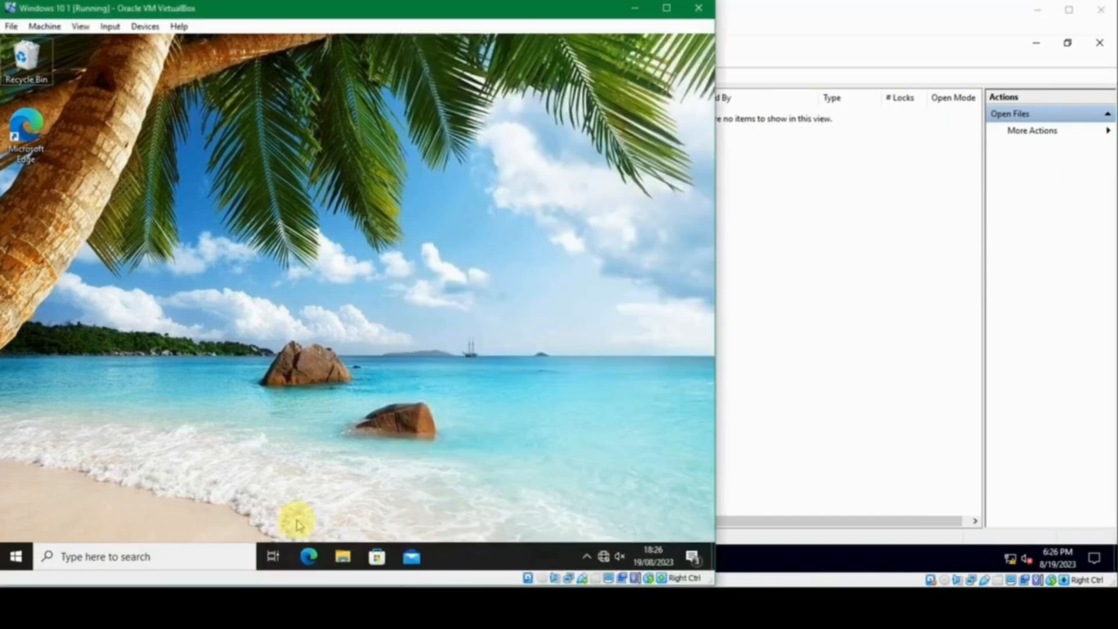
key("super+r")
key("Return")
double_click(247, 167)
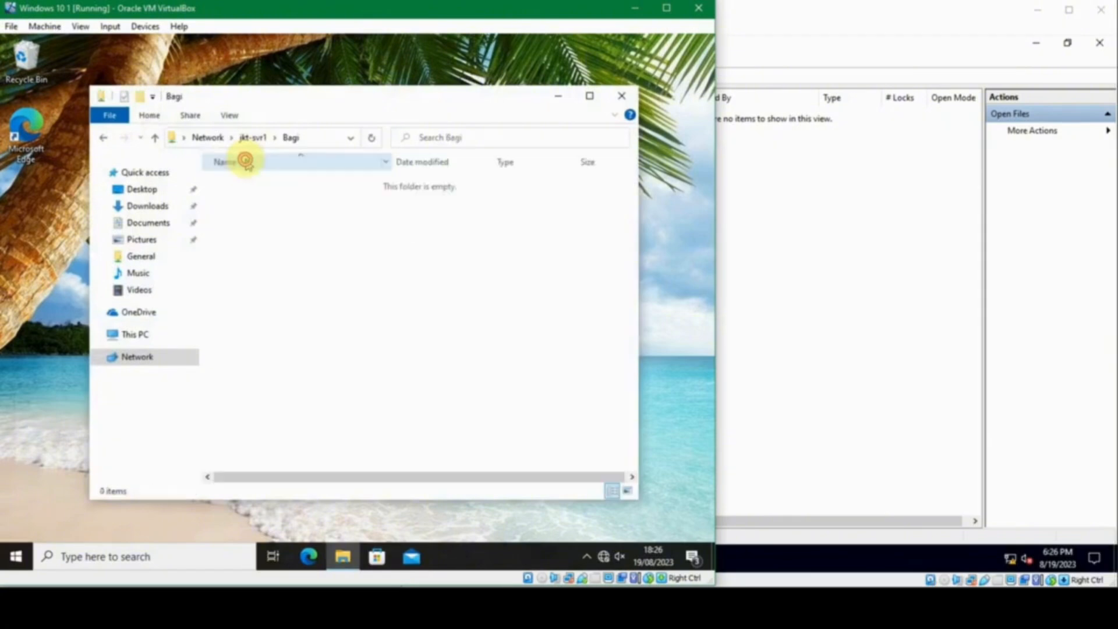
key("alt+Left")
- Open the General share on jkt-svr1 and open its test file text document in Notepad
left_click(415, 173)
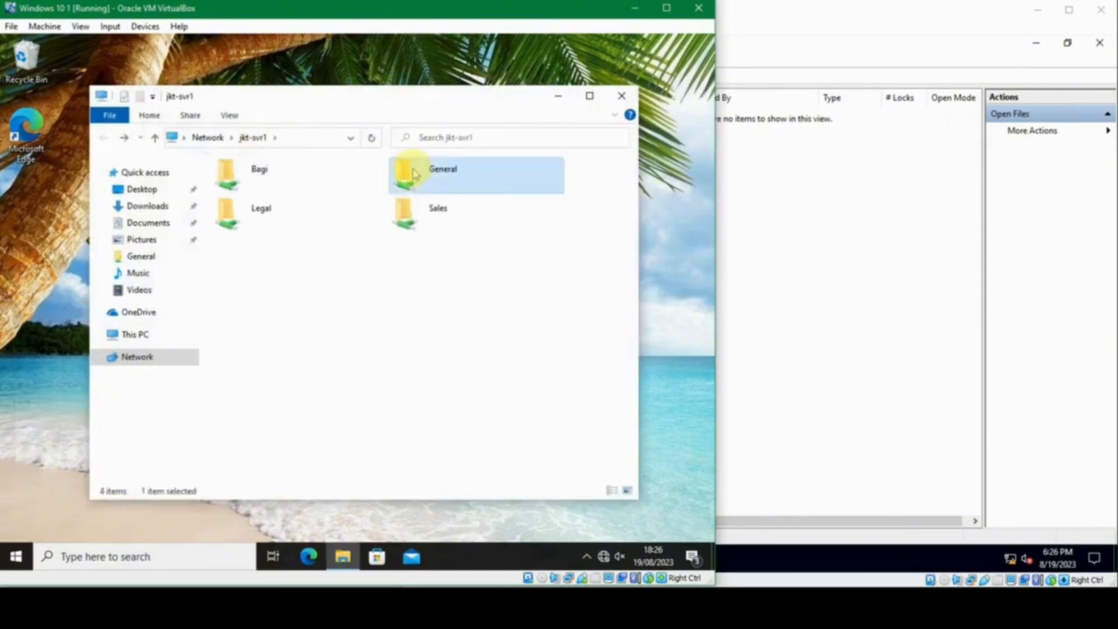
double_click(414, 173)
double_click(270, 183)
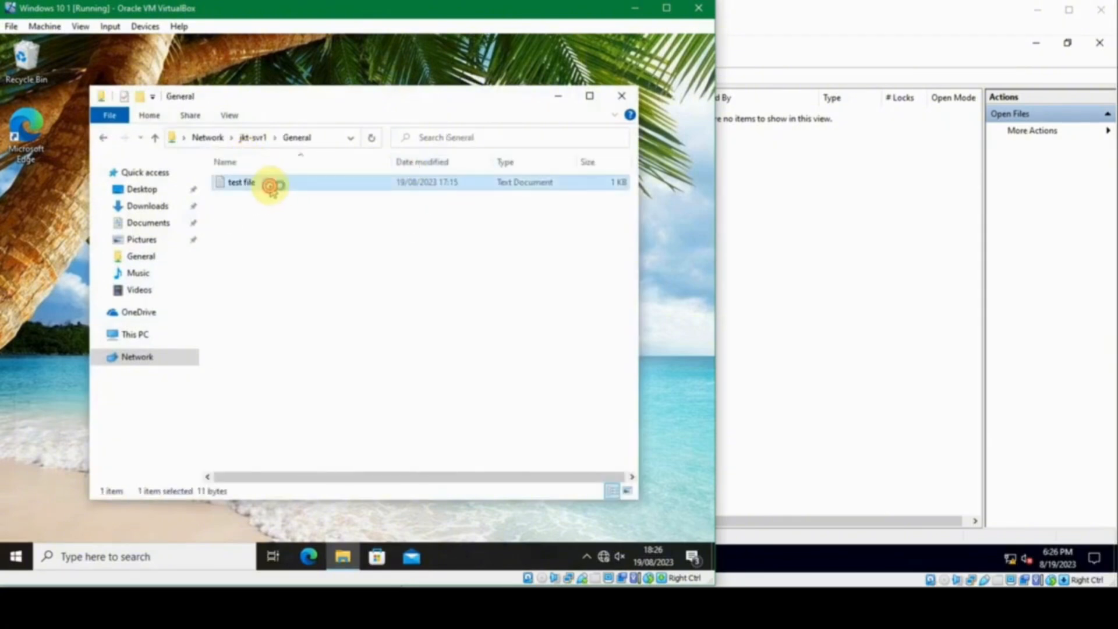
- Switch to the Winserver 2019 SVR machine and refresh the Open Files list under Shared Folders
left_click(803, 216)
right_click(731, 194)
left_click(766, 246)
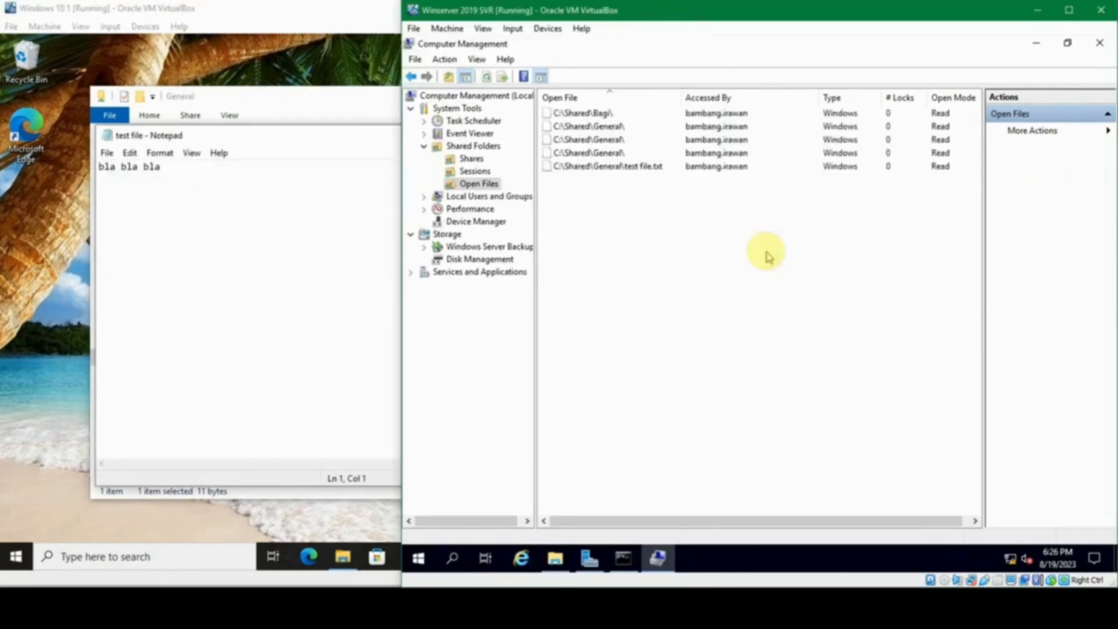